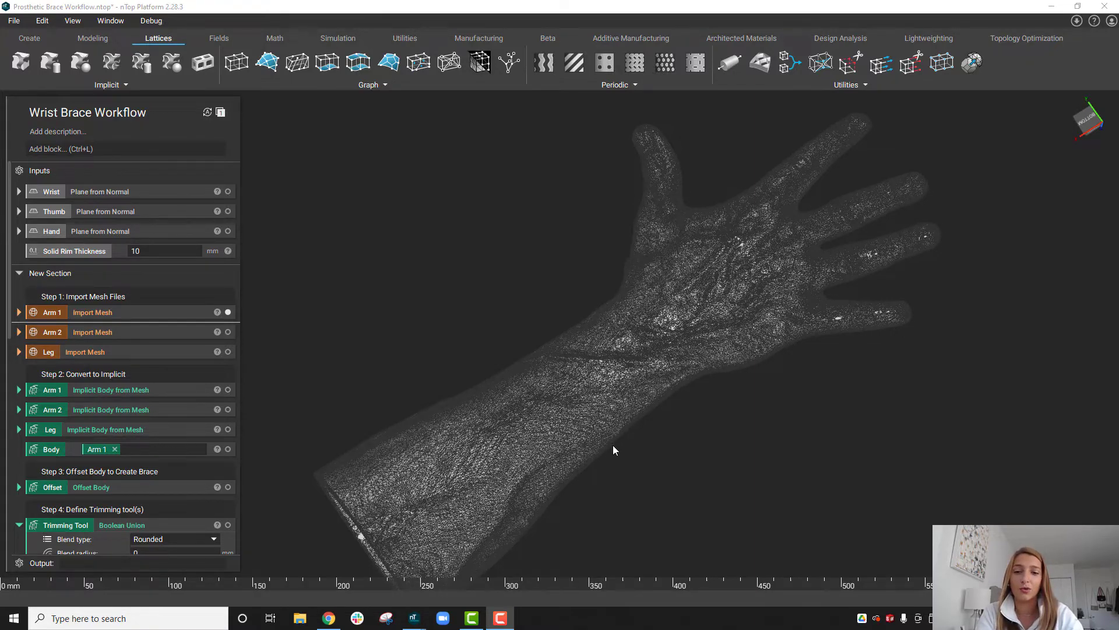
# Step: Orbit the Arm 1 hand scan, then switch to the Arm 2 scan and inspect it
pyautogui.moveTo(613, 450); pyautogui.dragTo(620, 474, button='right')
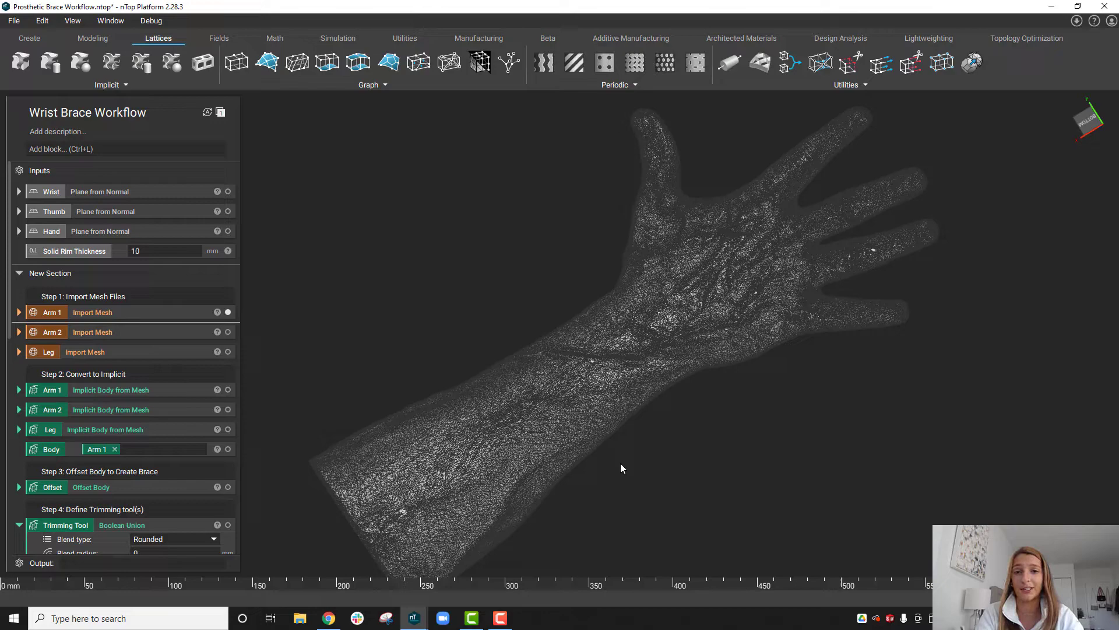
pyautogui.moveTo(568, 446)
pyautogui.mouseDown(button='right')
pyautogui.moveTo(582, 306)
pyautogui.moveTo(562, 461)
pyautogui.mouseUp(button='right')
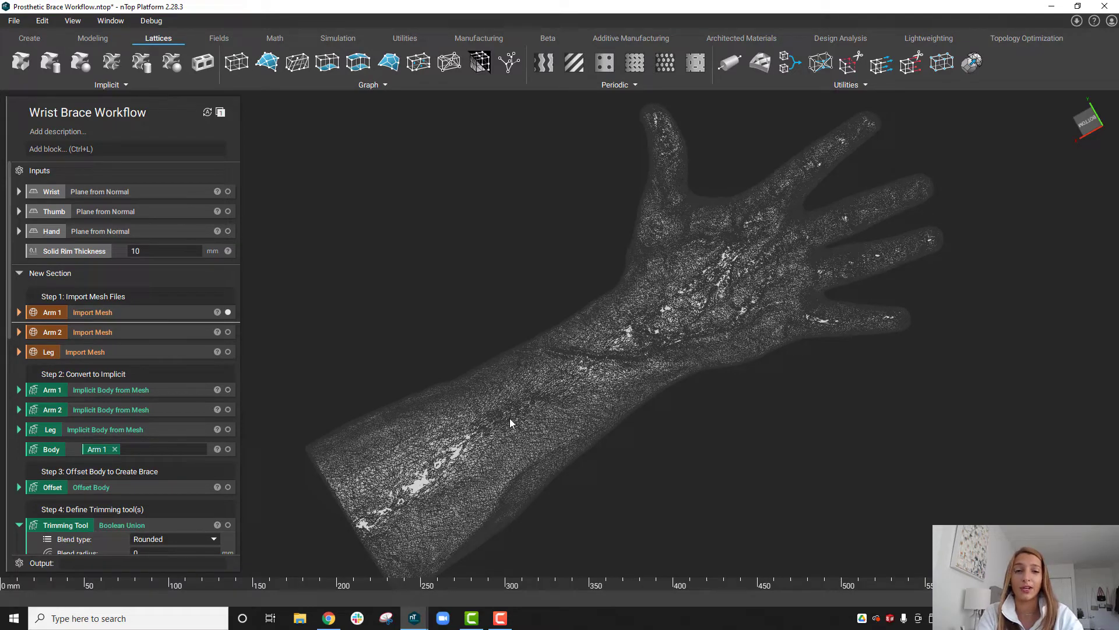
pyautogui.scroll(5, 499, 421)
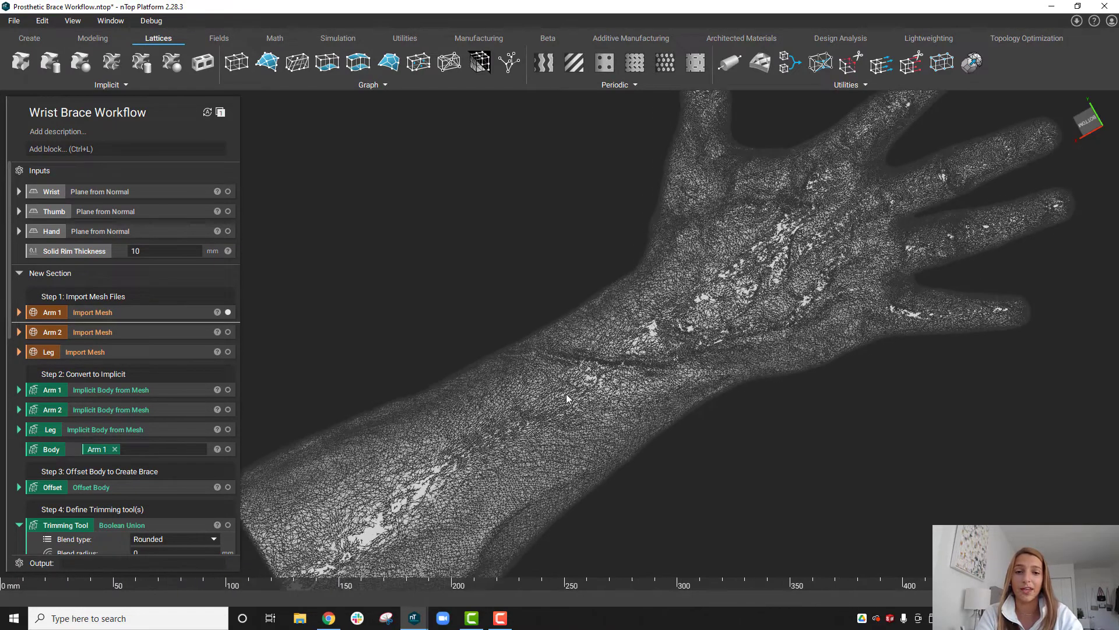
pyautogui.click(228, 332)
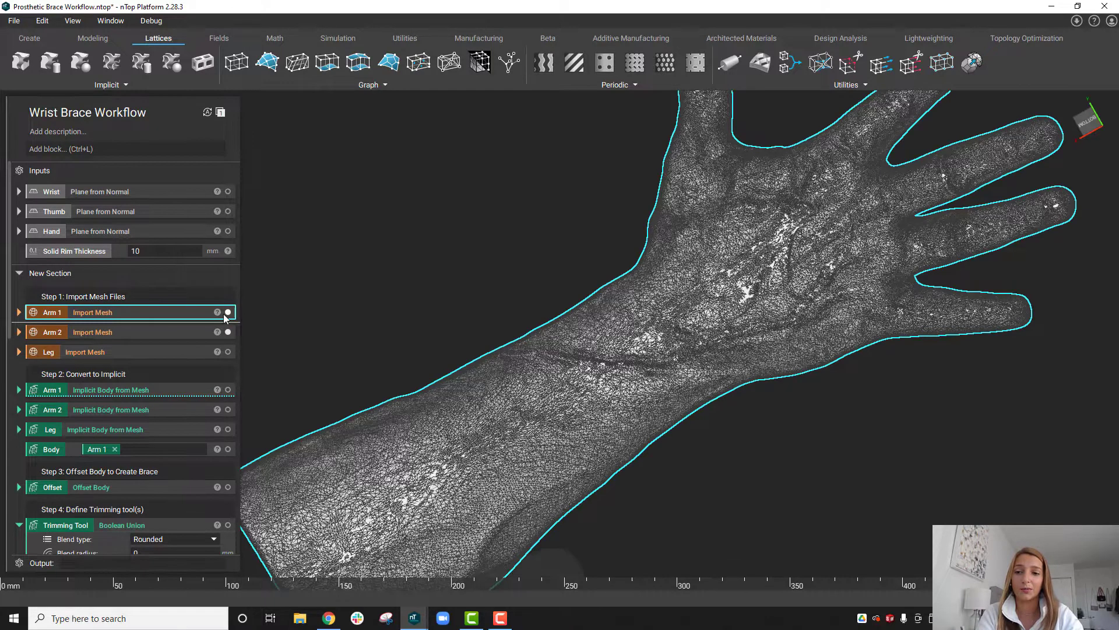
pyautogui.moveTo(369, 338); pyautogui.dragTo(510, 445, button='right')
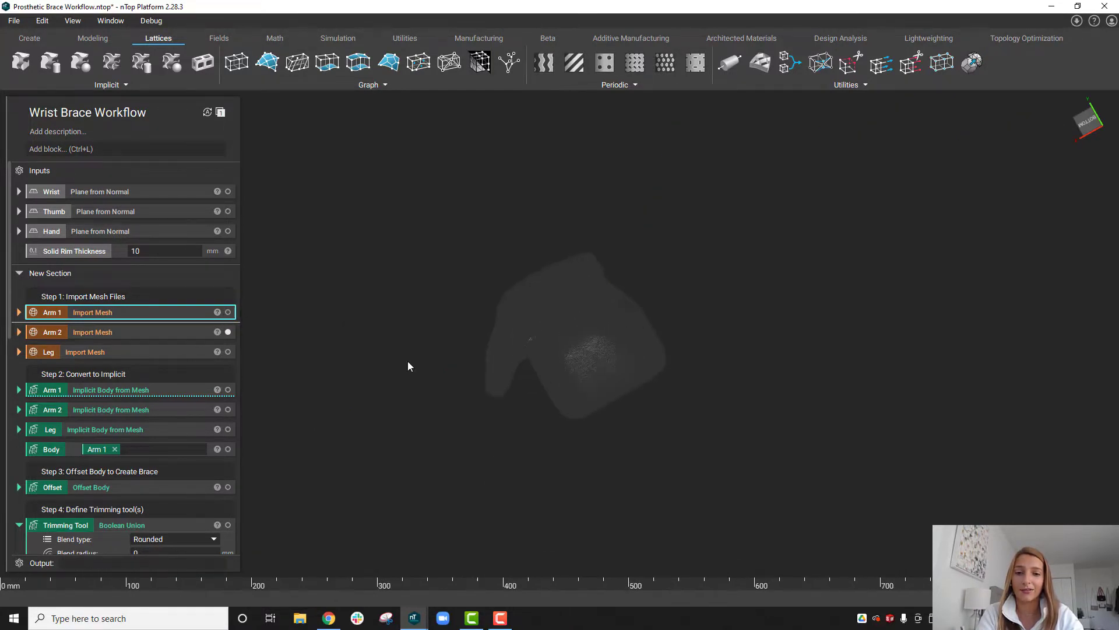
pyautogui.moveTo(407, 365); pyautogui.dragTo(648, 442, button='right')
pyautogui.moveTo(689, 488); pyautogui.dragTo(339, 377, button='right')
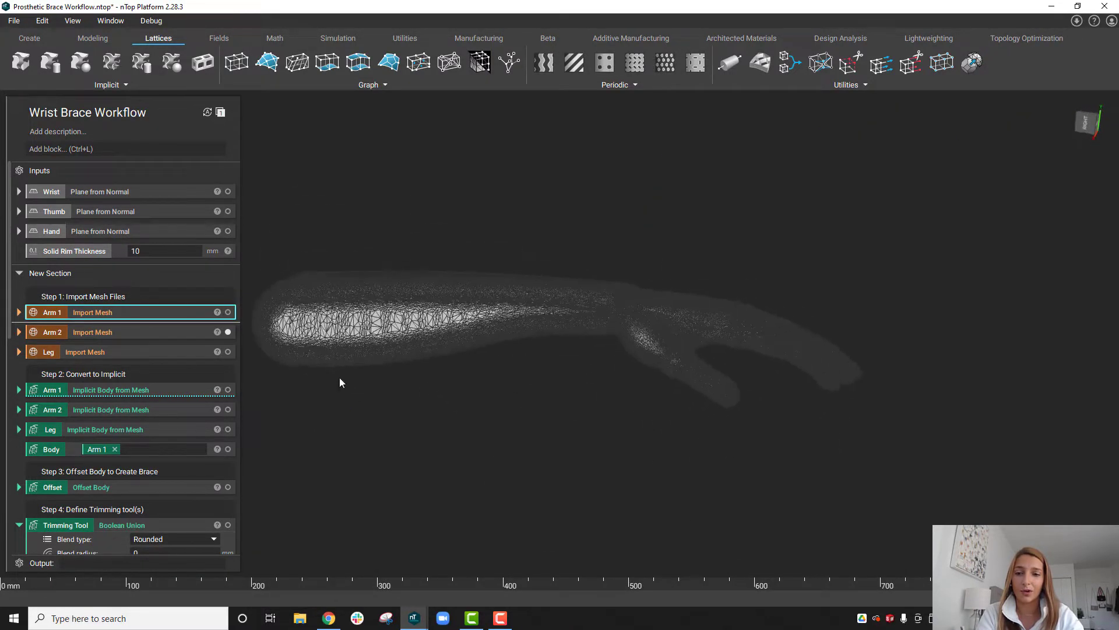
# Step: Preview the Leg scan from below its sole, then return to the Arm 1 scan
pyautogui.click(228, 352)
pyautogui.click(228, 332)
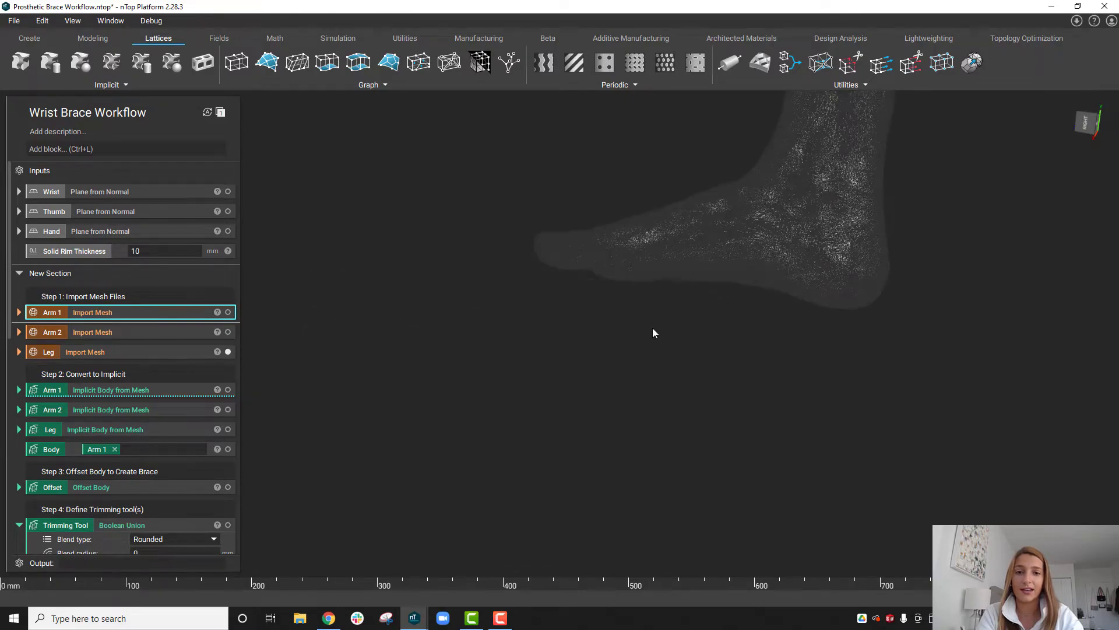
pyautogui.scroll(6, 653, 328)
pyautogui.moveTo(587, 471); pyautogui.dragTo(678, 379, button='right')
pyautogui.scroll(-3, 565, 471)
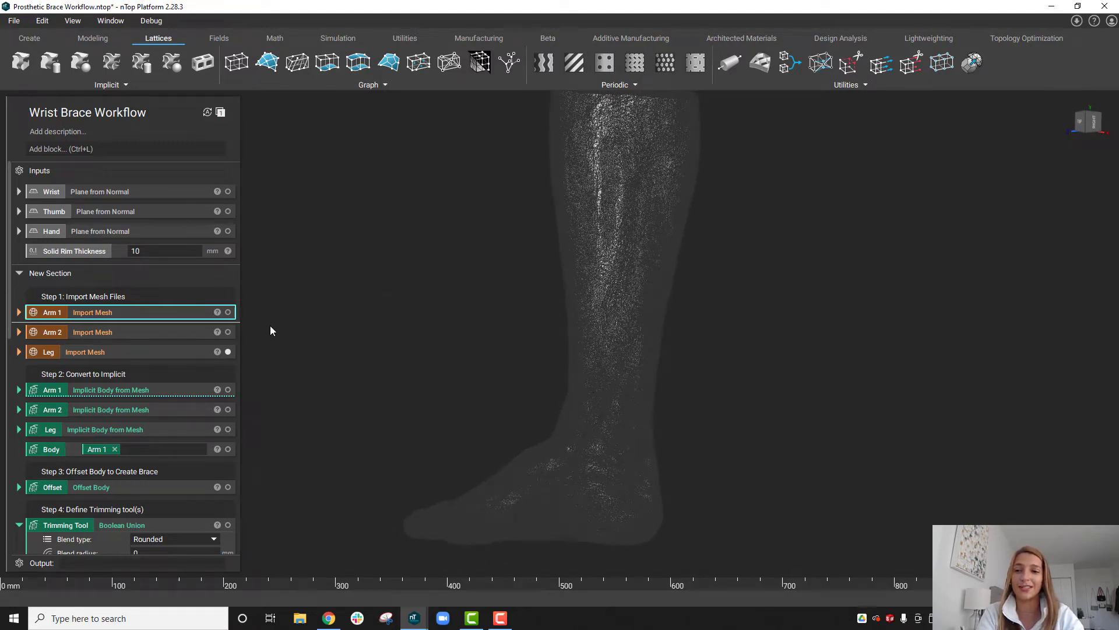
pyautogui.click(228, 312)
pyautogui.click(228, 352)
# Step: Replace the raw Arm 1 scan mesh with the smooth Arm 1 implicit body
pyautogui.moveTo(373, 421); pyautogui.dragTo(344, 297, button='right')
pyautogui.scroll(3, 413, 311)
pyautogui.scroll(3, 514, 339)
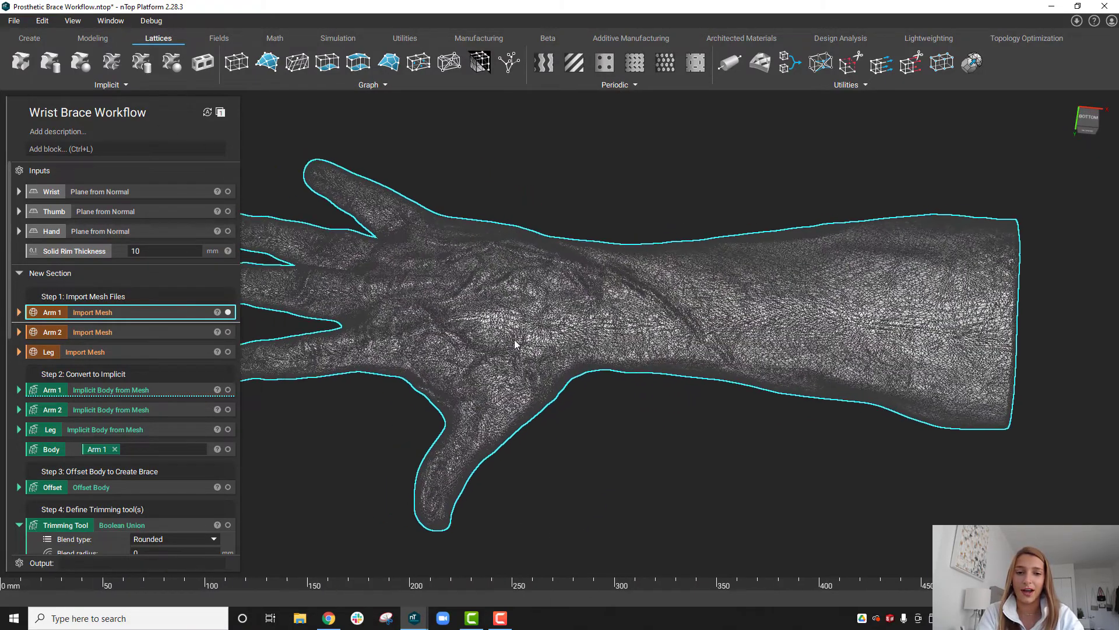
pyautogui.moveTo(513, 340); pyautogui.dragTo(428, 317, button='right')
pyautogui.scroll(-2, 414, 364)
pyautogui.moveTo(339, 420); pyautogui.dragTo(235, 379, button='right')
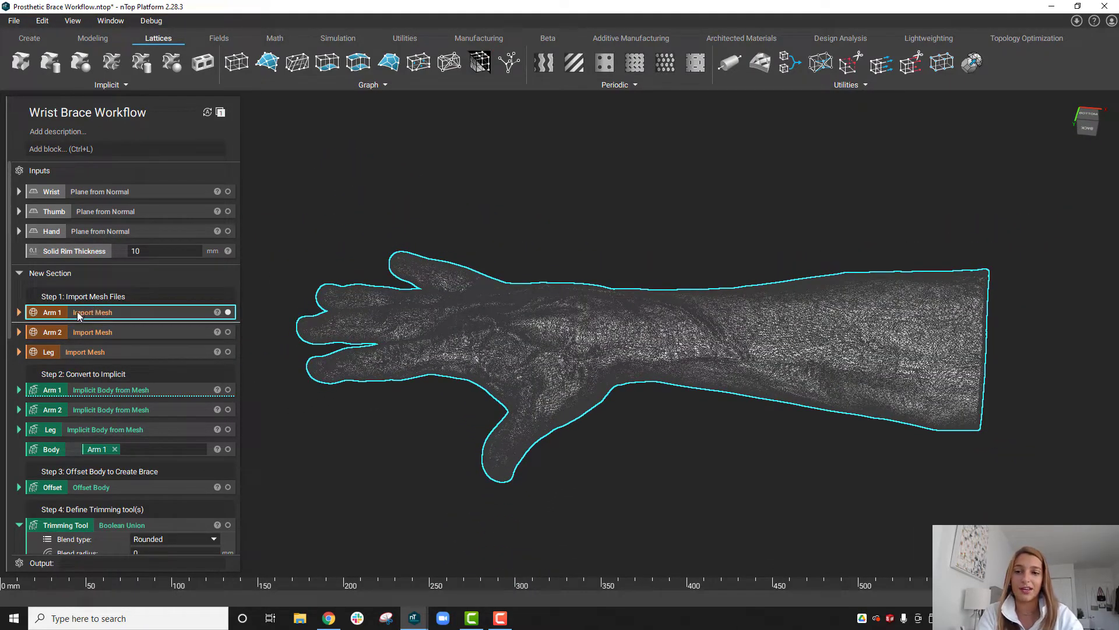
pyautogui.click(88, 391)
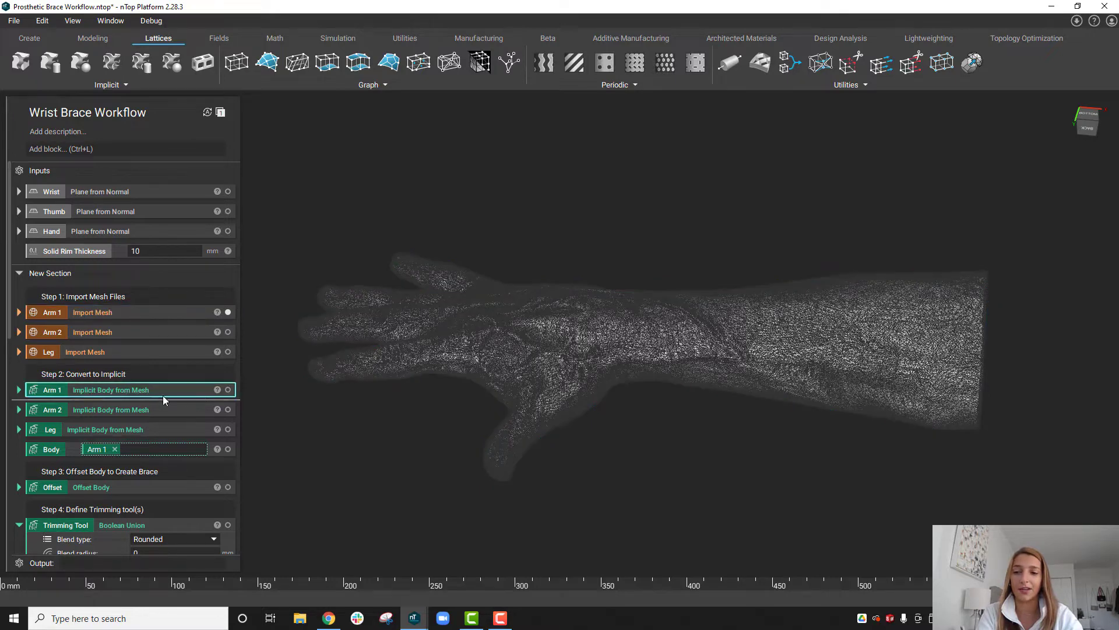
pyautogui.click(227, 390)
pyautogui.click(228, 312)
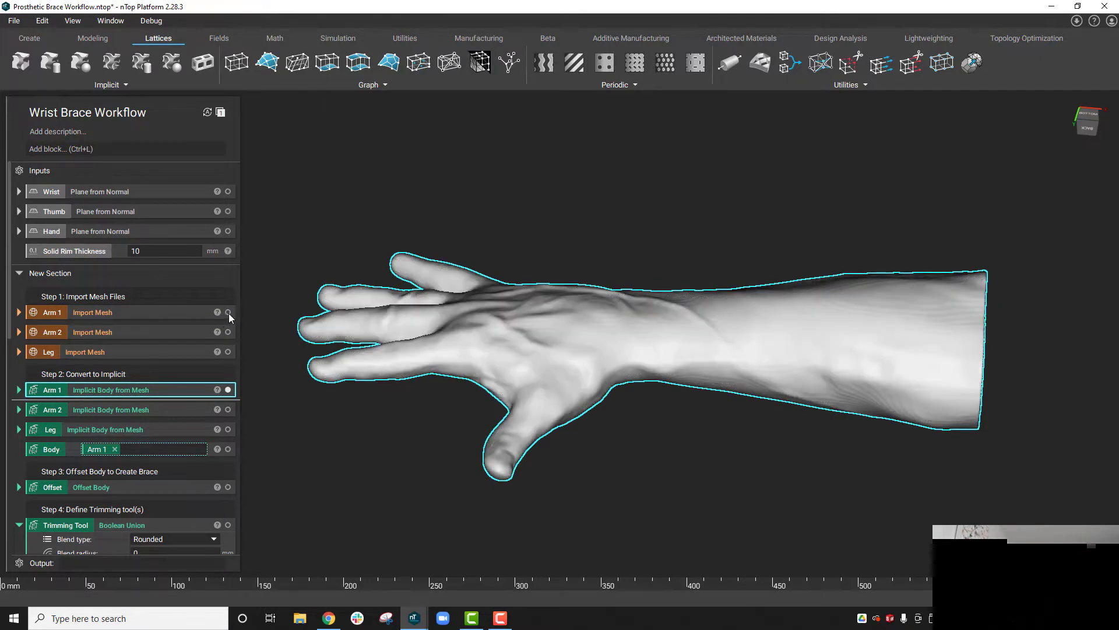
pyautogui.moveTo(563, 258); pyautogui.dragTo(631, 340, button='right')
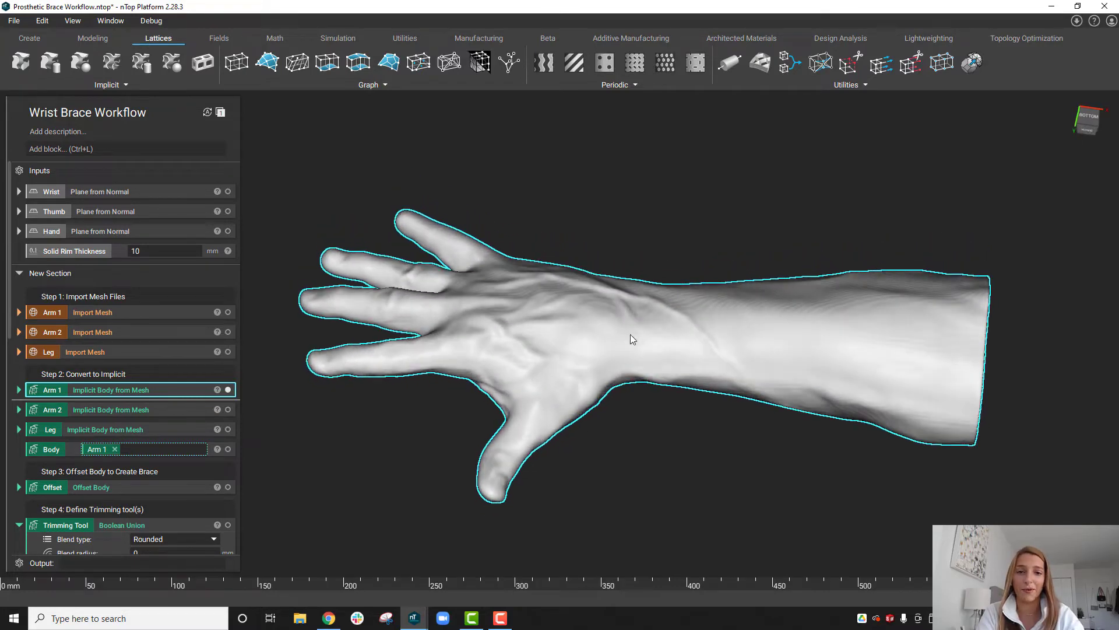
pyautogui.moveTo(881, 488); pyautogui.dragTo(573, 295, button='right')
# Step: Inspect the Body and Offset blocks, with Body set to Arm 1
pyautogui.scroll(1, 571, 301)
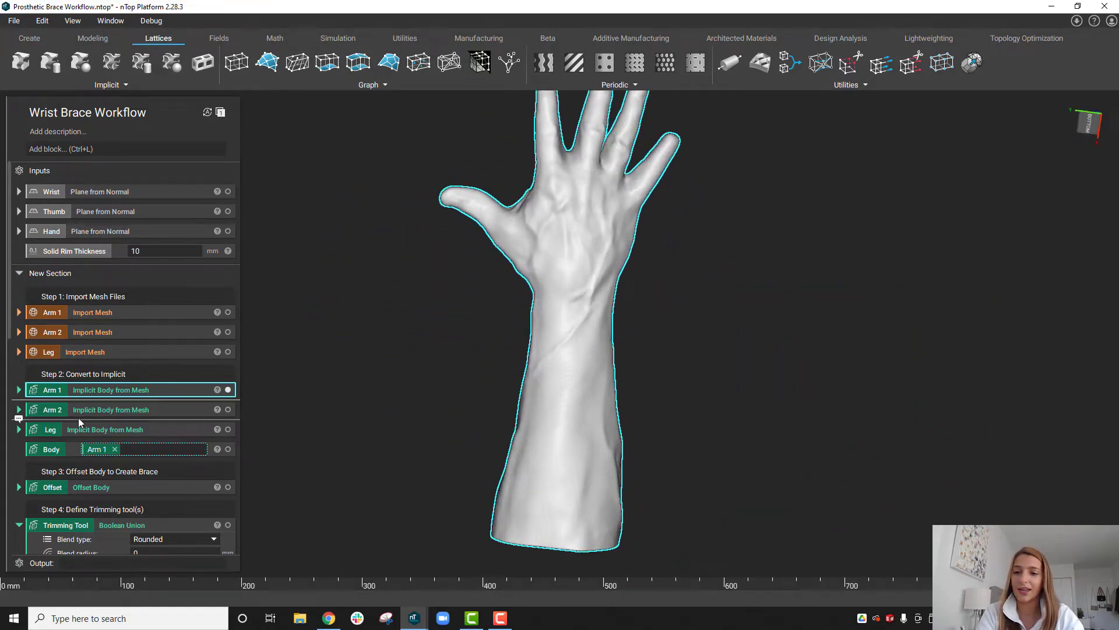
pyautogui.scroll(-3, 74, 422)
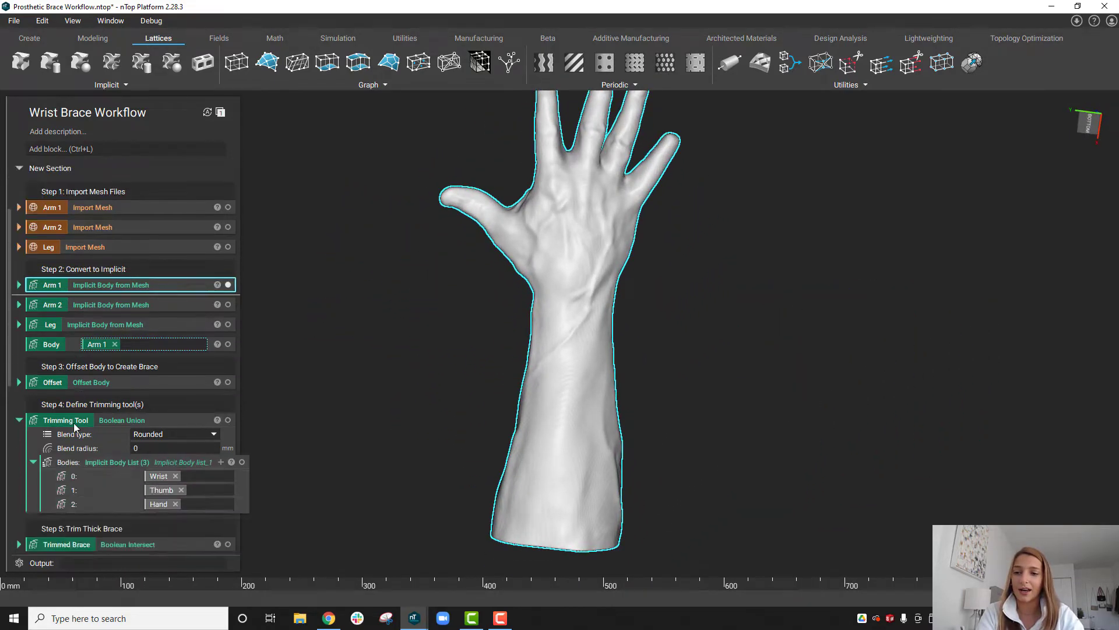
pyautogui.click(51, 346)
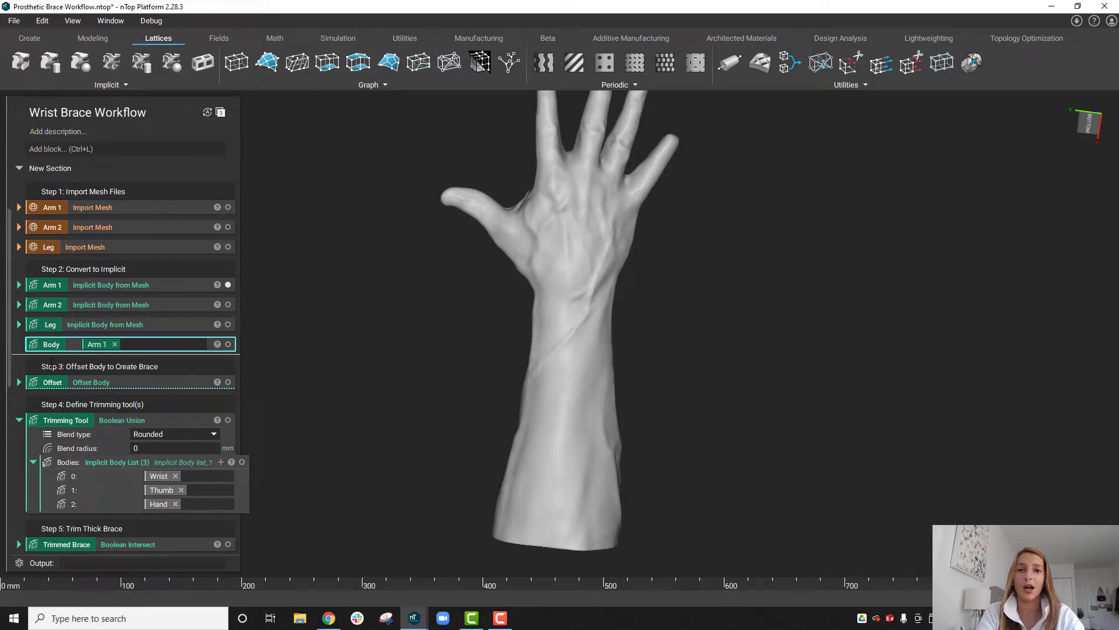
pyautogui.click(74, 386)
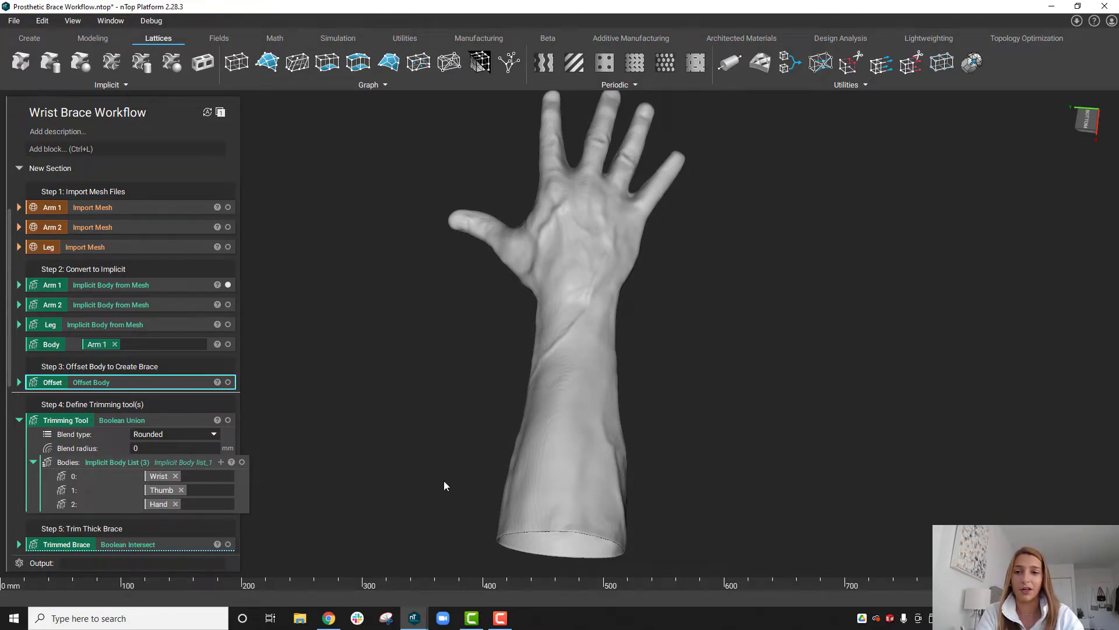
pyautogui.moveTo(443, 485); pyautogui.dragTo(305, 532, button='right')
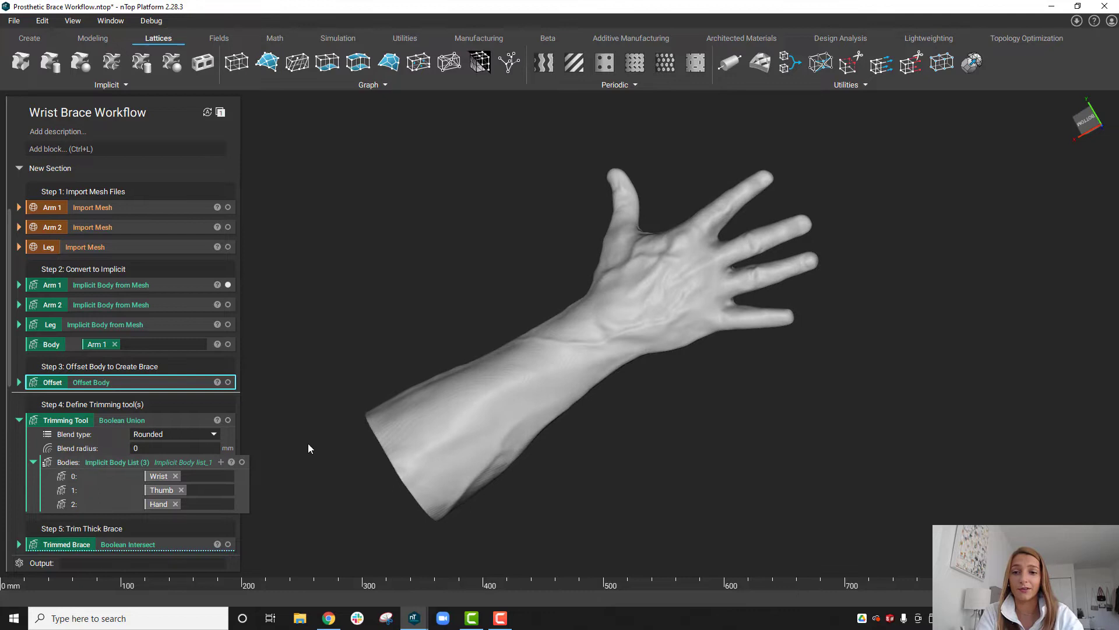
# Step: Show the Offset body and orbit to a palm-up view of the brace opening
pyautogui.click(228, 383)
pyautogui.moveTo(394, 428); pyautogui.dragTo(263, 291, button='right')
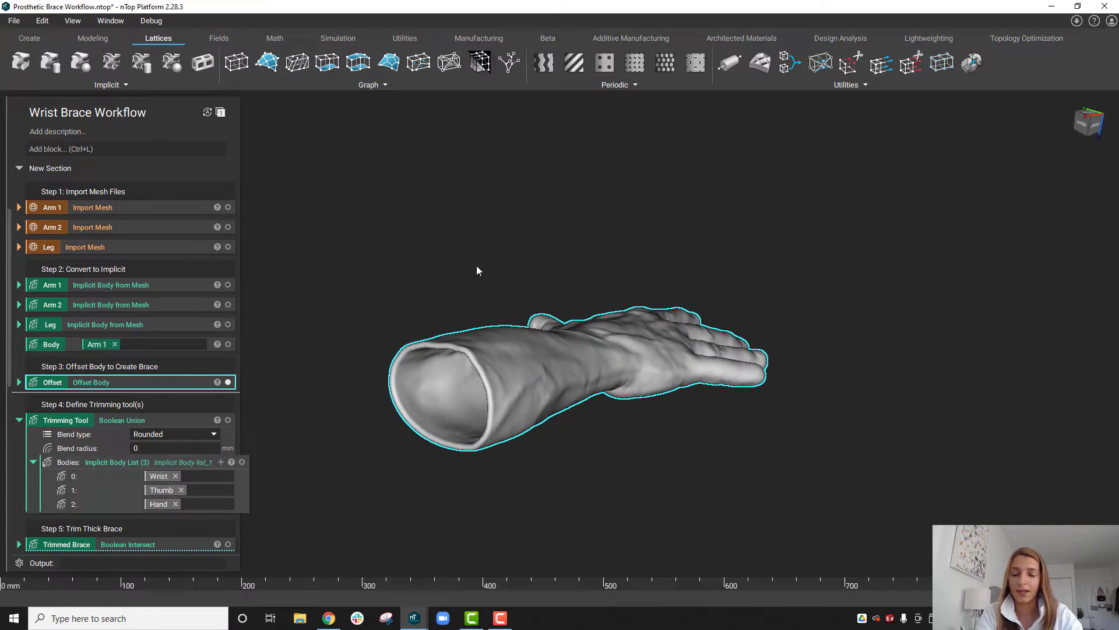
pyautogui.moveTo(476, 265); pyautogui.dragTo(466, 466, button='right')
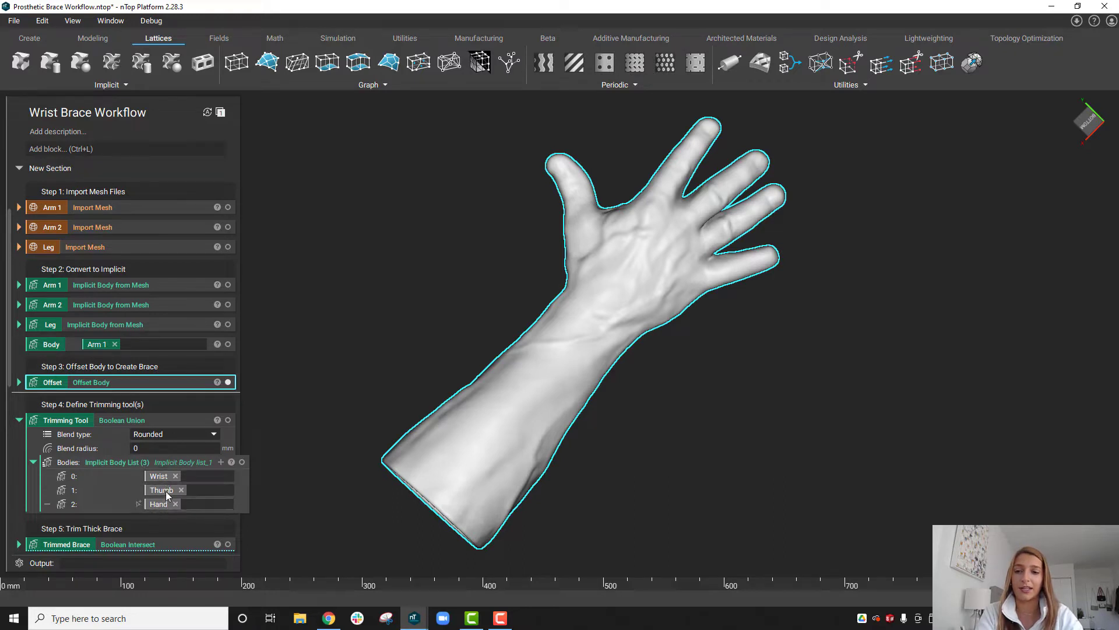
pyautogui.scroll(3, 166, 488)
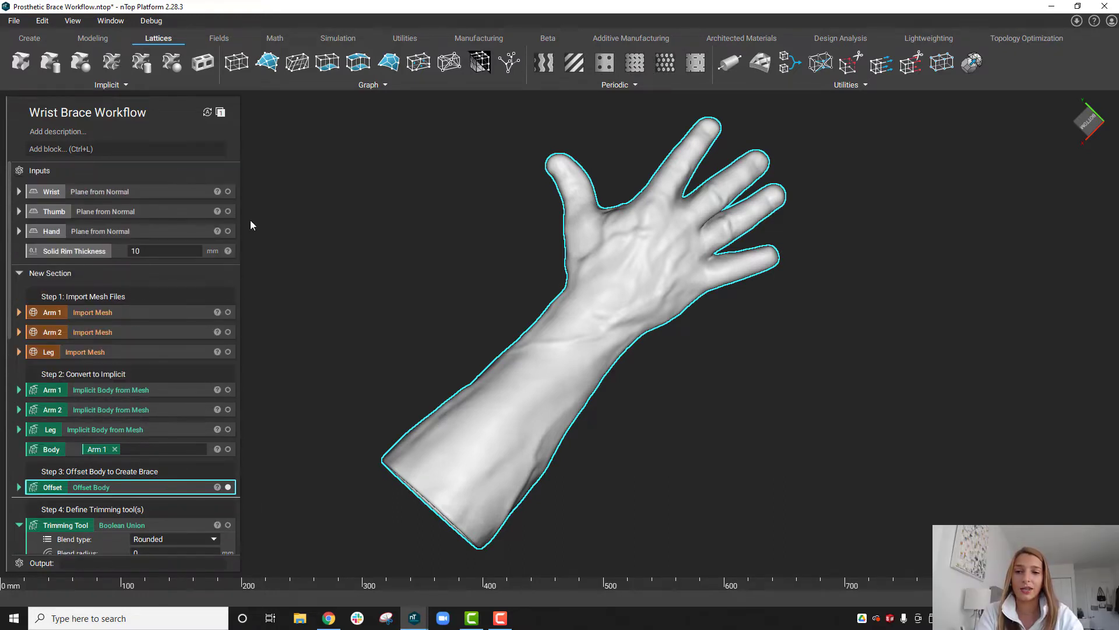
# Step: Preview the Wrist, Thumb and Hand trimming planes on the arm
pyautogui.click(198, 191)
pyautogui.click(228, 191)
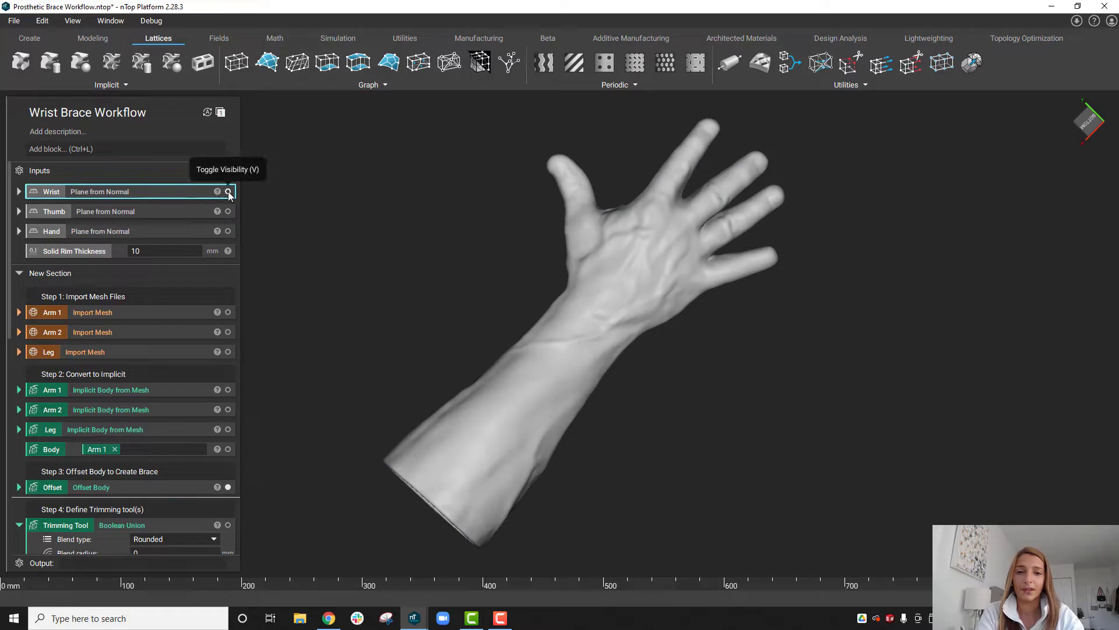
pyautogui.click(228, 211)
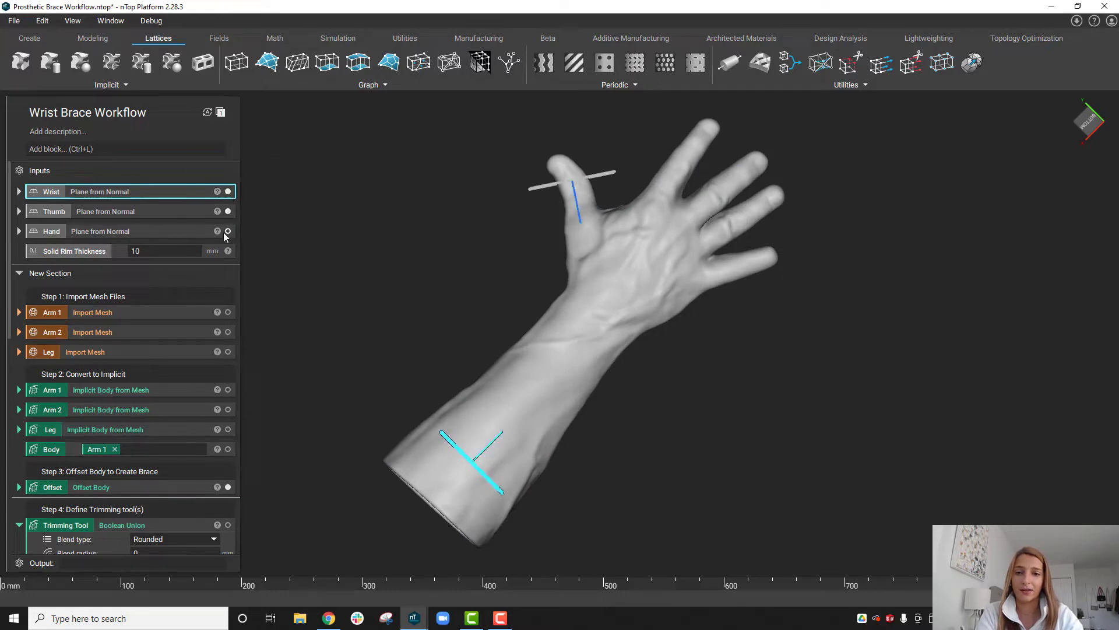
pyautogui.click(228, 230)
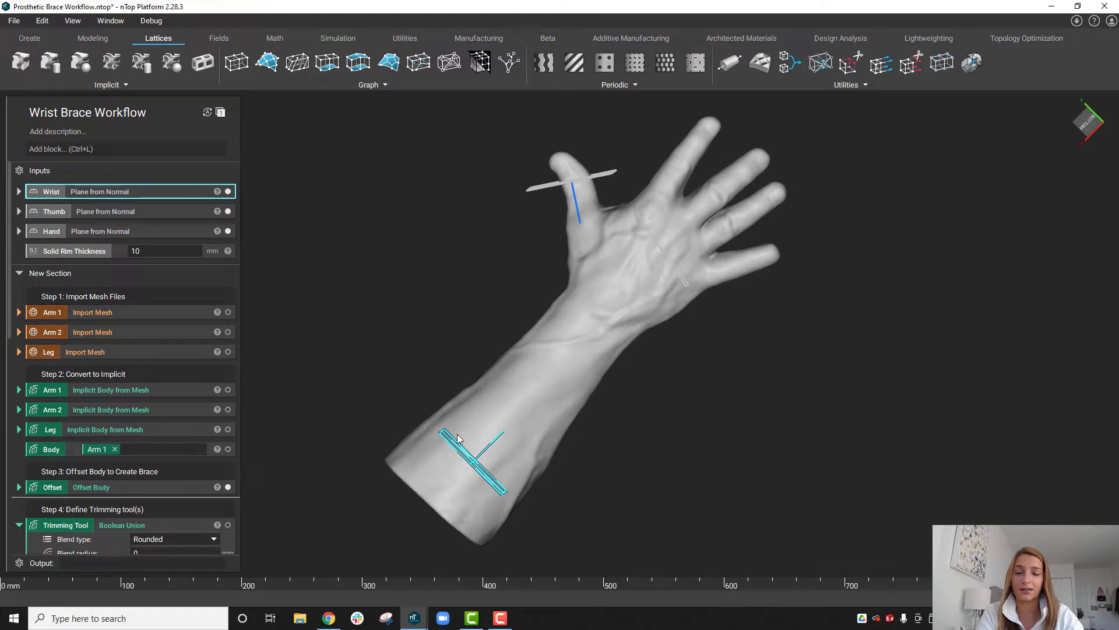
# Step: Show the Trimmed Brace instead of the full Offset body and view its open end
pyautogui.scroll(-3, 144, 427)
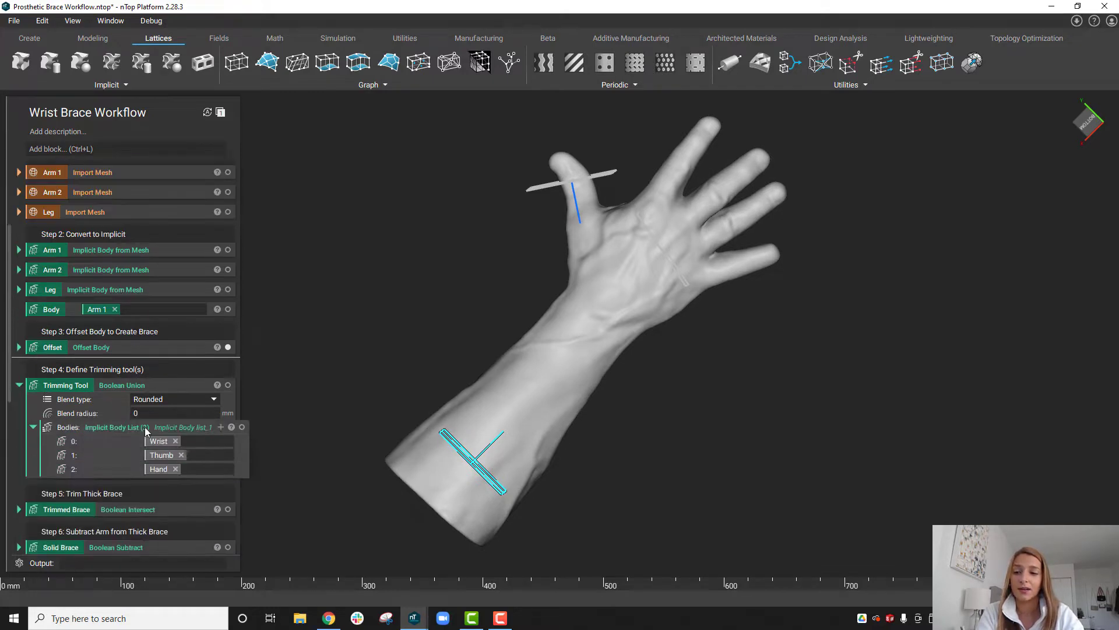
pyautogui.click(79, 352)
pyautogui.click(133, 474)
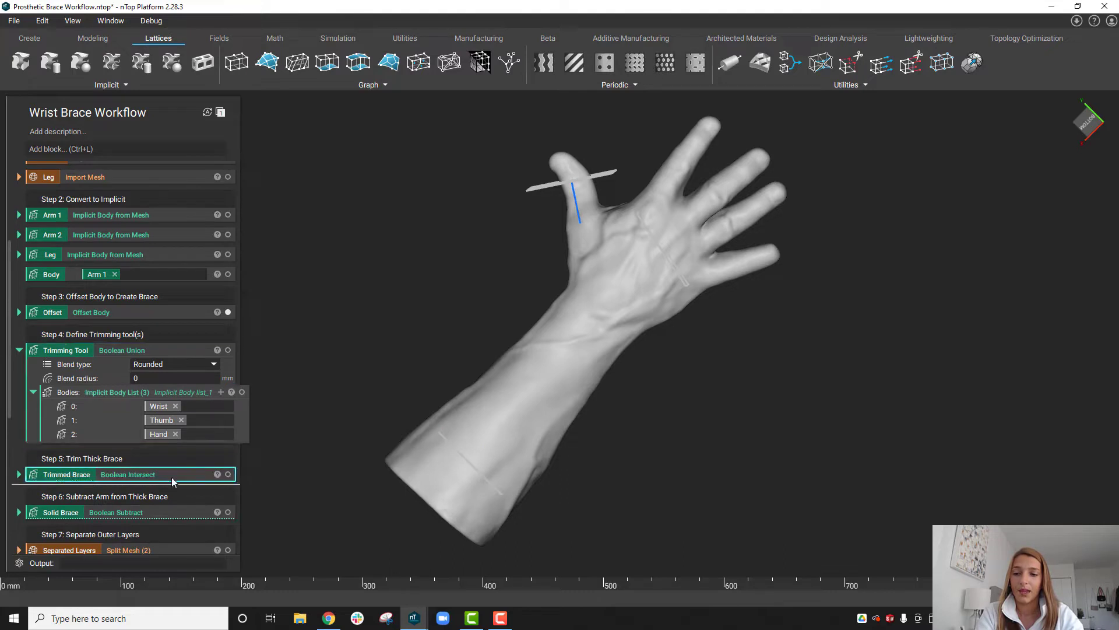
pyautogui.click(227, 474)
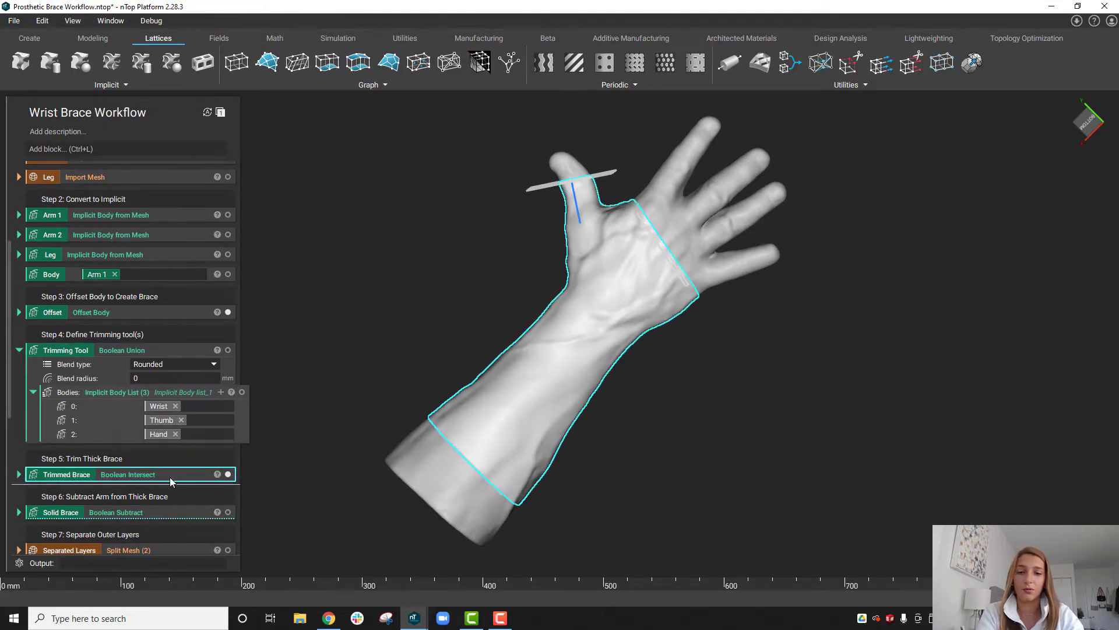
pyautogui.click(228, 312)
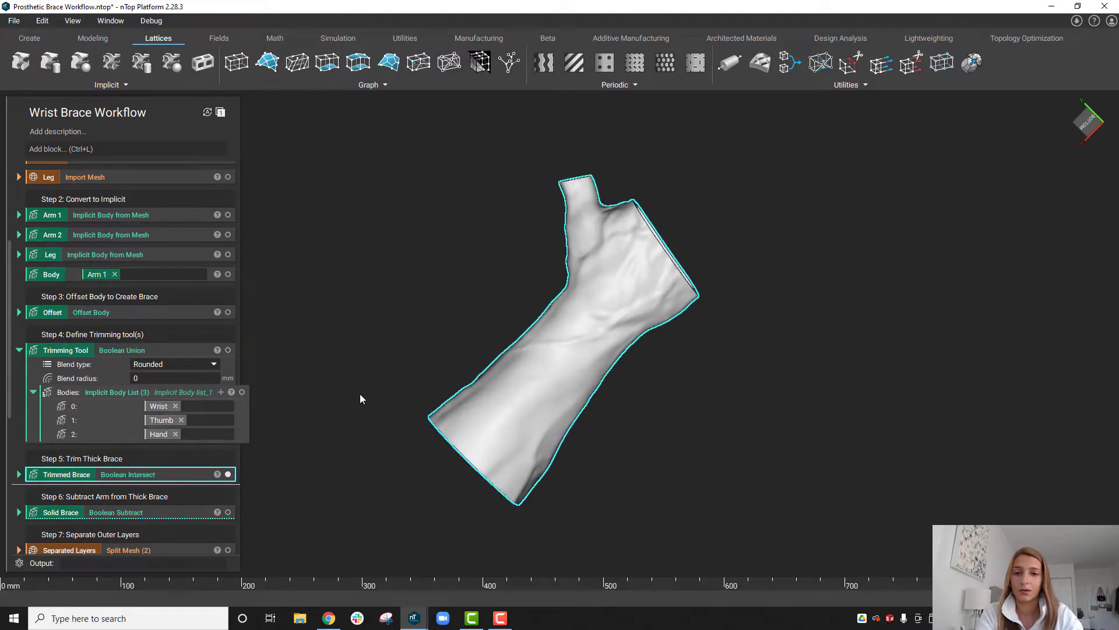
pyautogui.click(324, 377)
pyautogui.moveTo(324, 377); pyautogui.dragTo(410, 388, button='right')
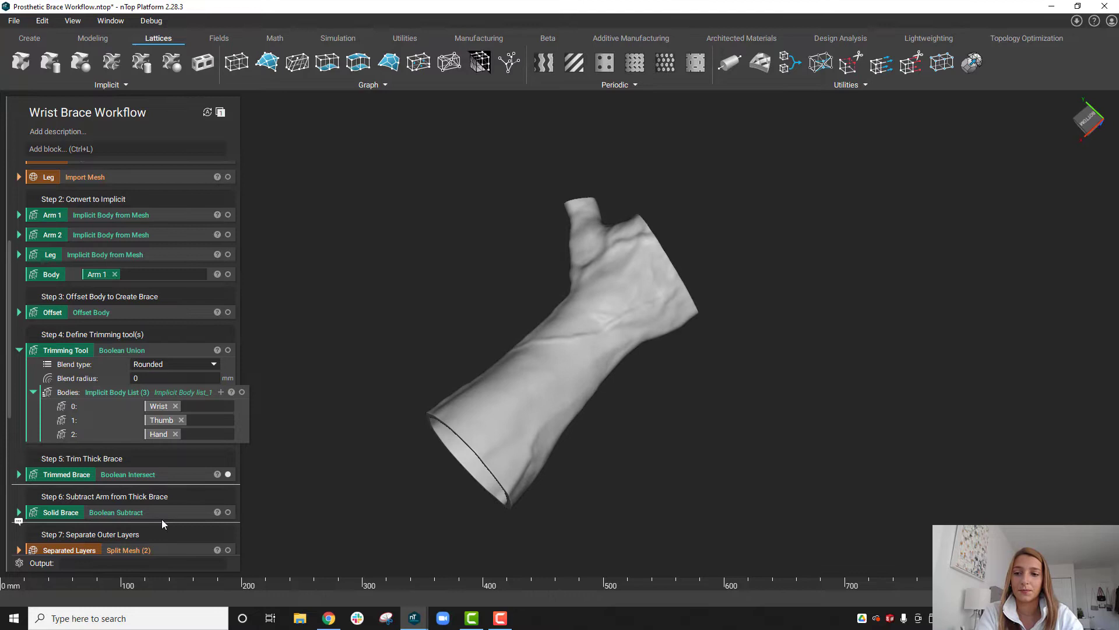
# Step: Show the Arm 1 body inside the trimmed brace and inspect the fit end-on and obliquely
pyautogui.scroll(-3, 163, 515)
pyautogui.moveTo(387, 482); pyautogui.dragTo(251, 243, button='right')
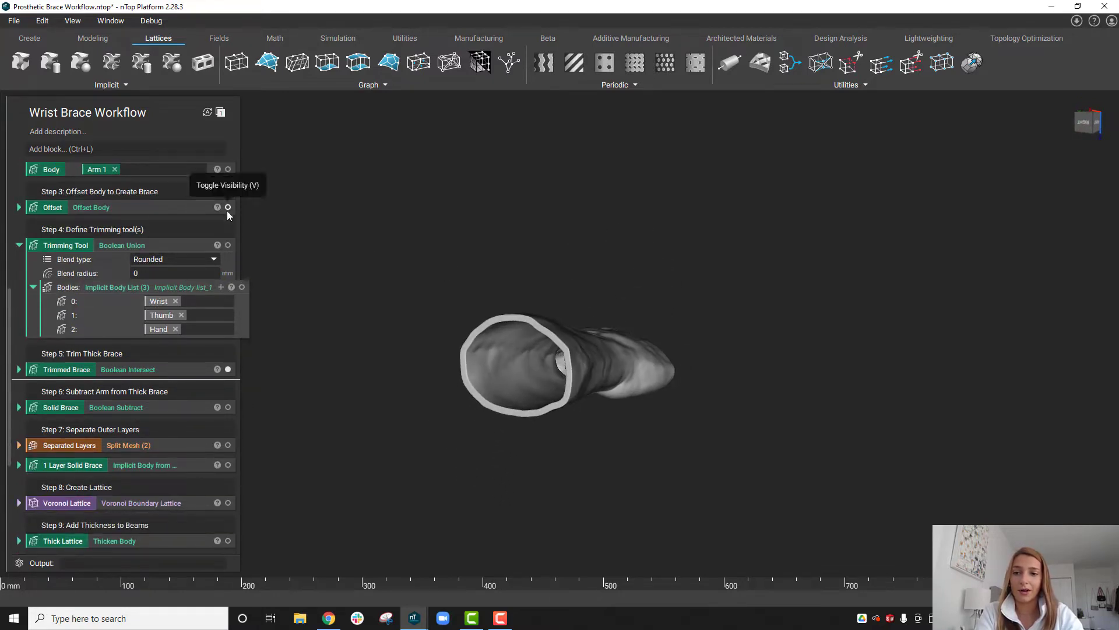
pyautogui.scroll(2, 227, 212)
pyautogui.click(227, 180)
pyautogui.moveTo(382, 290); pyautogui.dragTo(484, 333, button='right')
pyautogui.scroll(5, 603, 476)
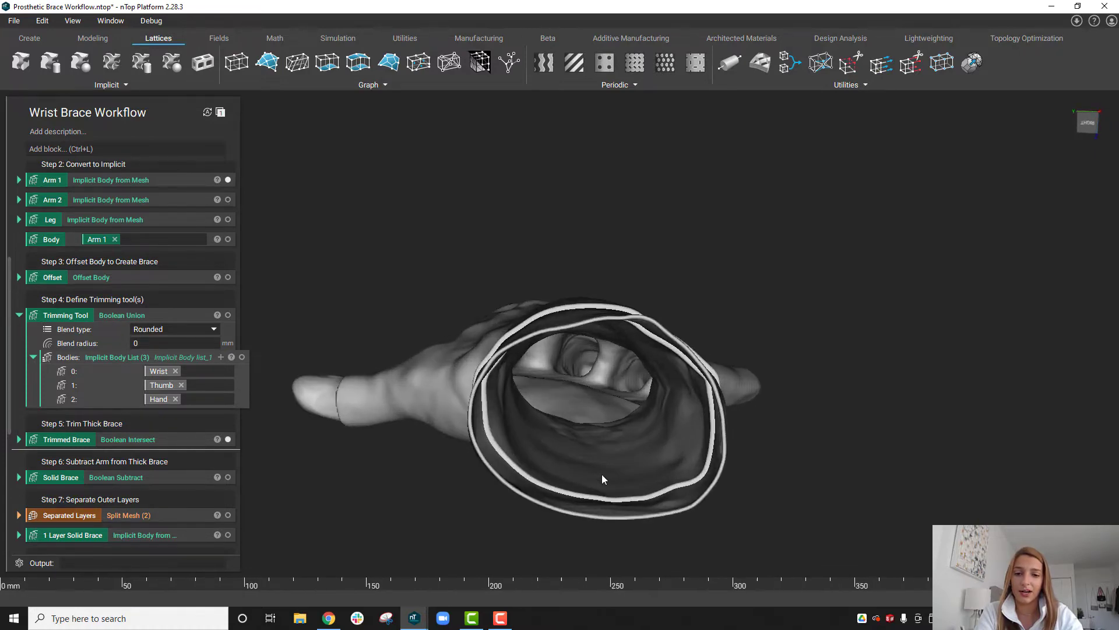
pyautogui.moveTo(592, 505); pyautogui.dragTo(466, 430, button='right')
pyautogui.scroll(-2, 408, 452)
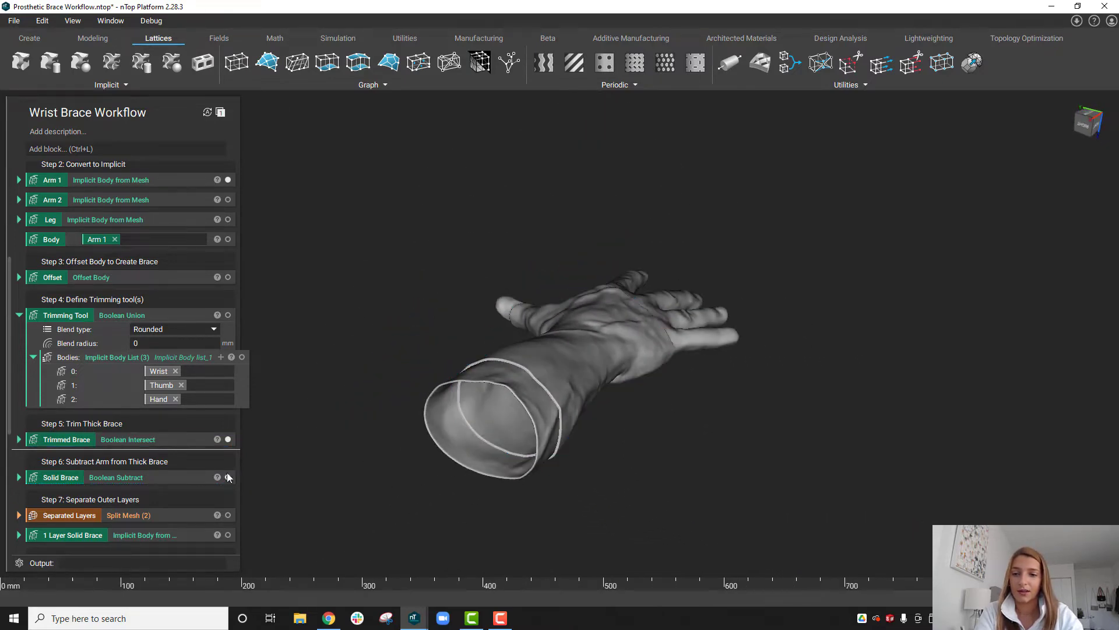
pyautogui.moveTo(280, 463)
pyautogui.mouseDown(button='right')
pyautogui.moveTo(345, 454)
pyautogui.moveTo(370, 410)
pyautogui.moveTo(289, 541)
pyautogui.moveTo(466, 439)
pyautogui.mouseUp(button='right')
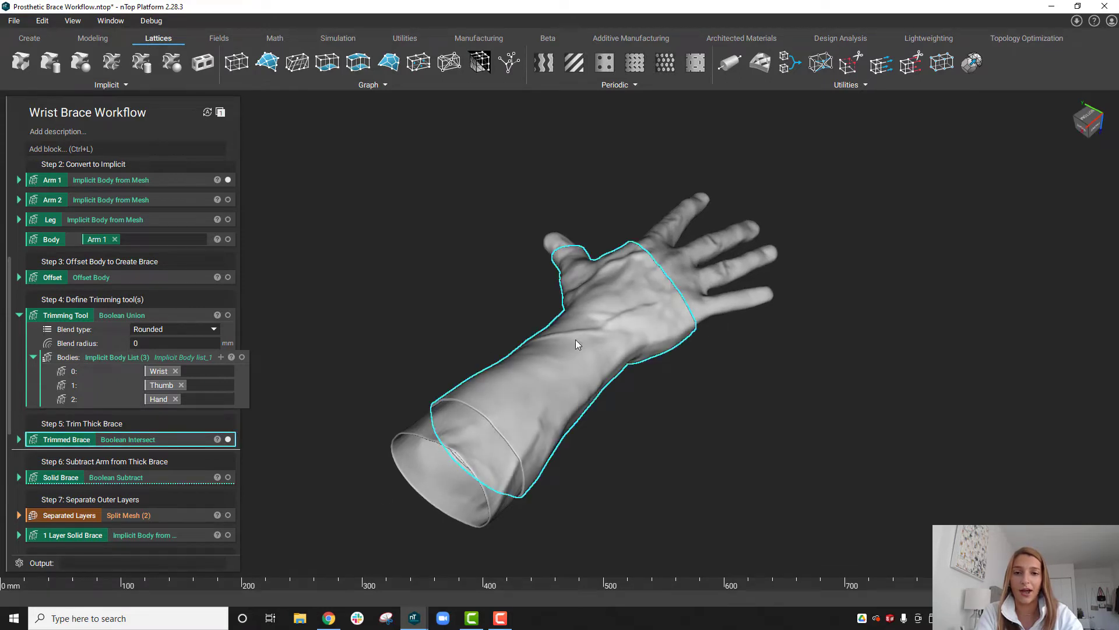
pyautogui.moveTo(618, 299); pyautogui.dragTo(245, 475, button='right')
# Step: Display the double-walled Solid Brace and orbit around it
pyautogui.click(228, 477)
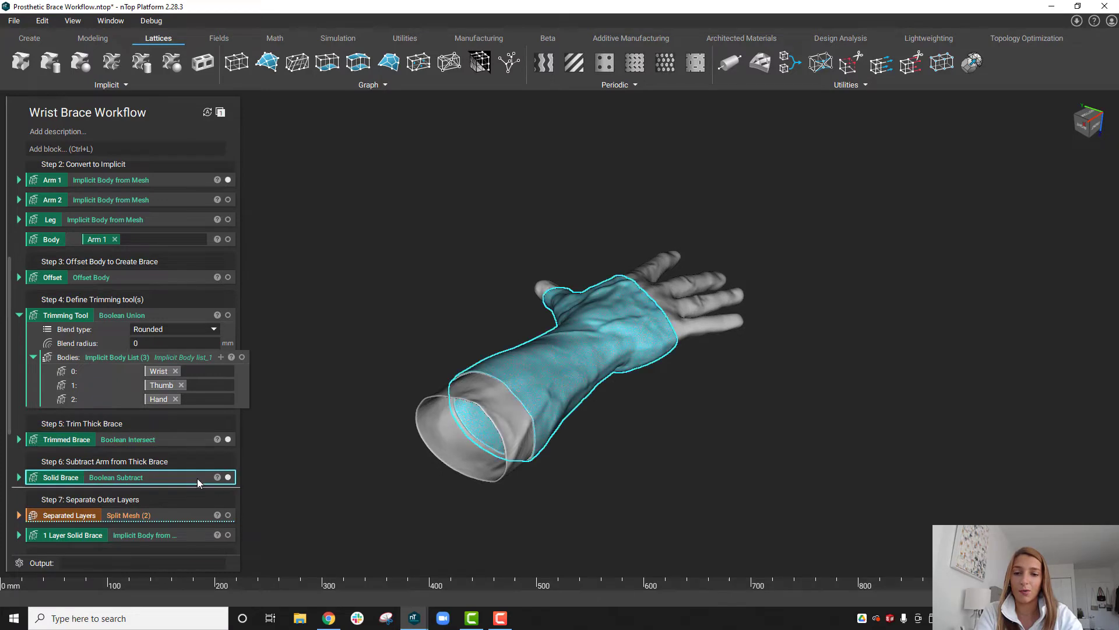
pyautogui.moveTo(470, 505); pyautogui.dragTo(547, 424, button='right')
pyautogui.scroll(5, 547, 429)
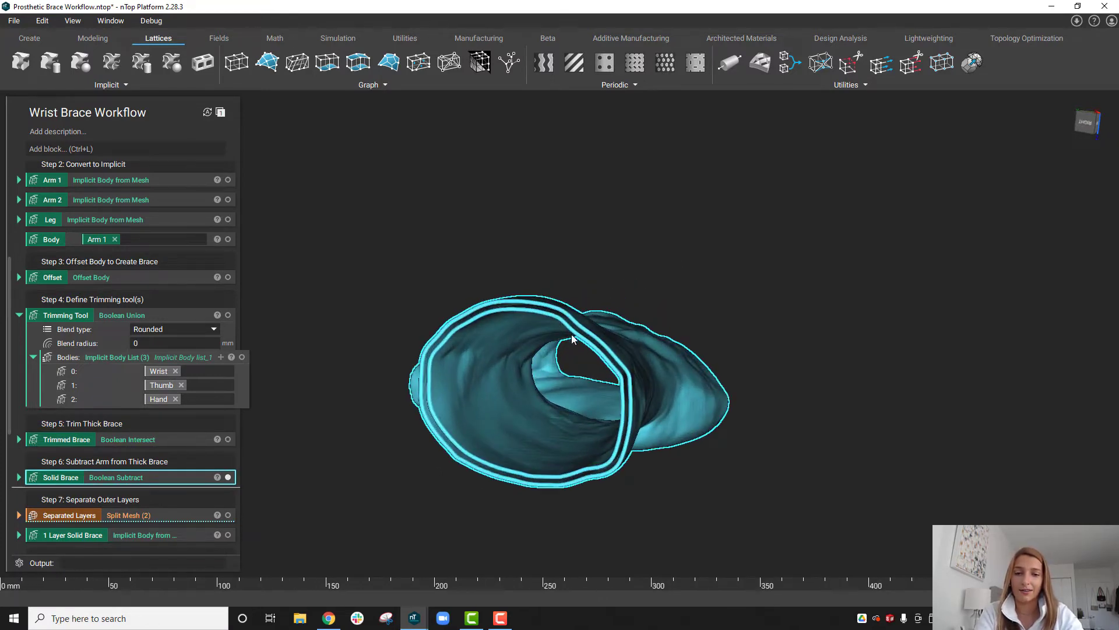
pyautogui.scroll(-3, 177, 511)
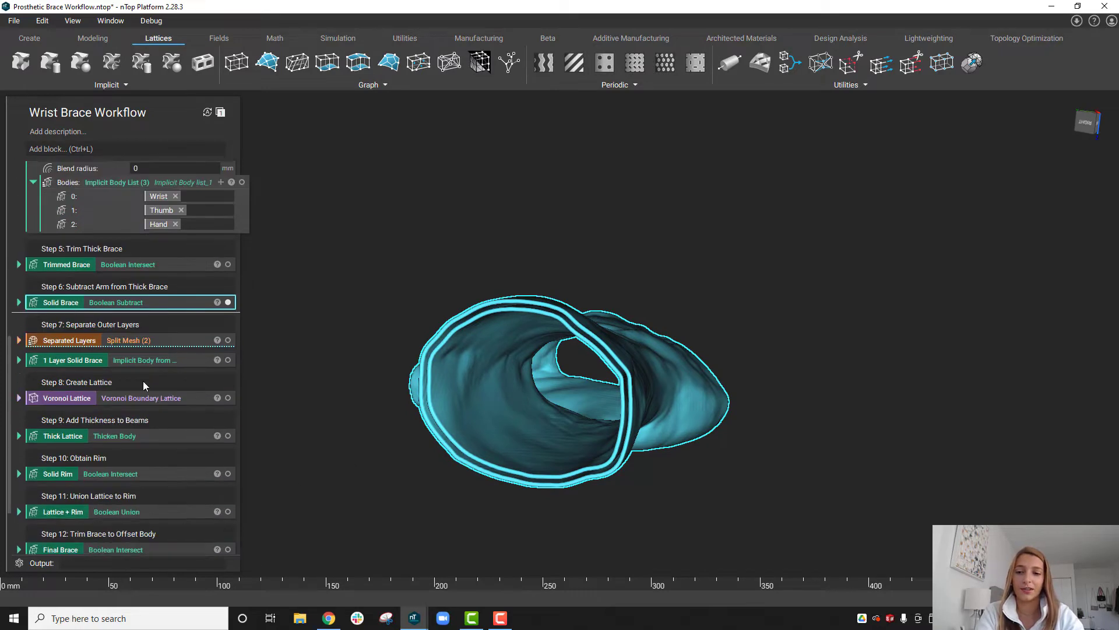
# Step: Swap the Solid Brace for the single-shell 1 Layer Solid Brace and view it from the side
pyautogui.click(134, 362)
pyautogui.click(76, 340)
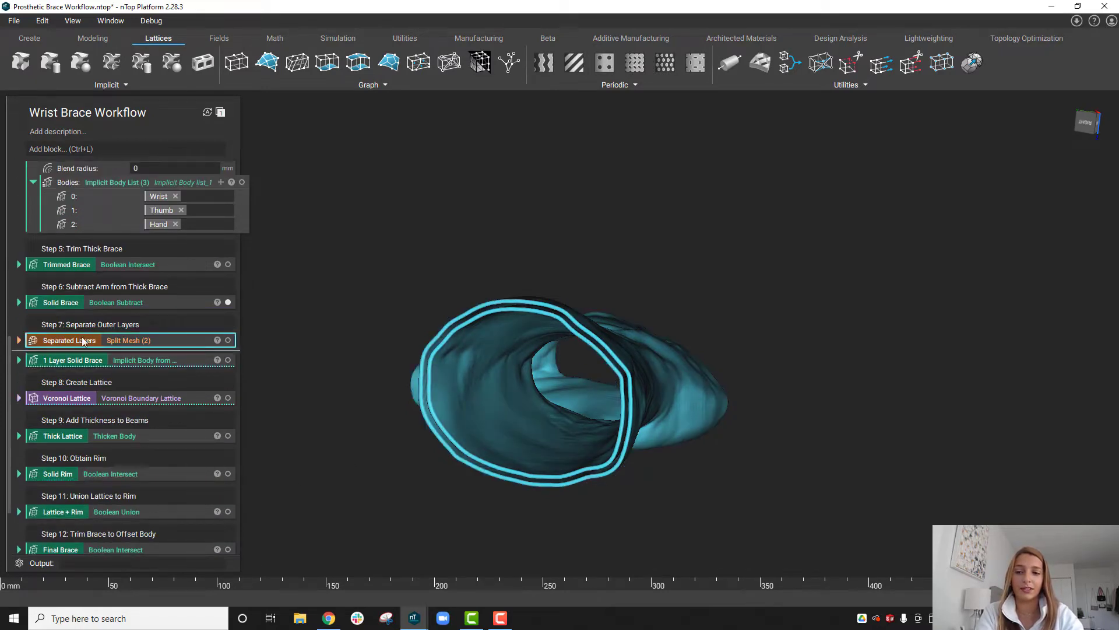
pyautogui.click(228, 360)
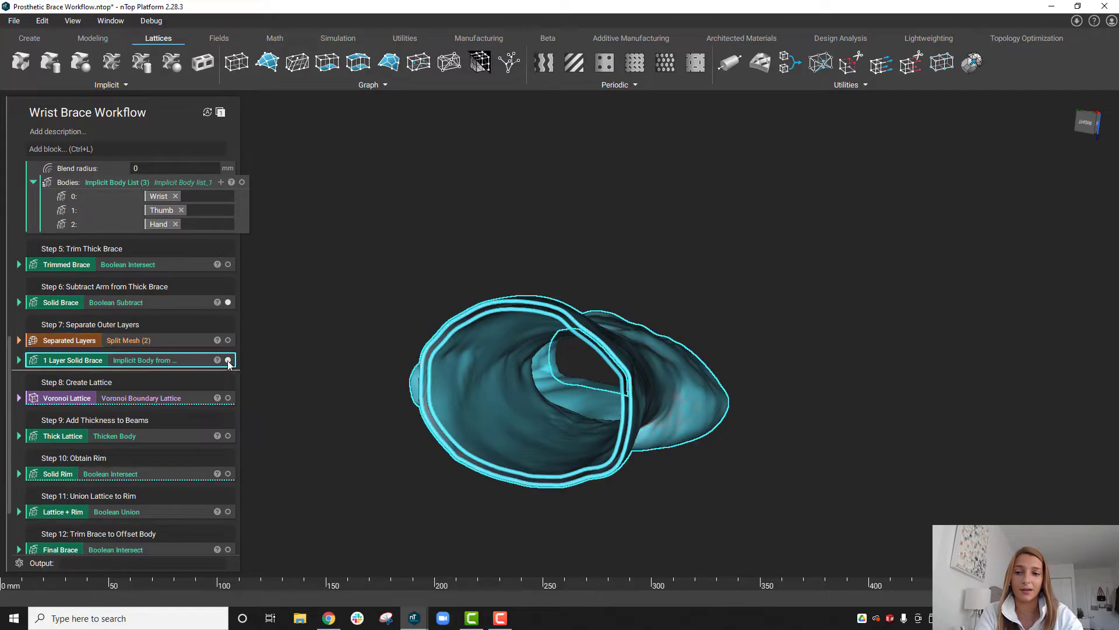
pyautogui.click(227, 303)
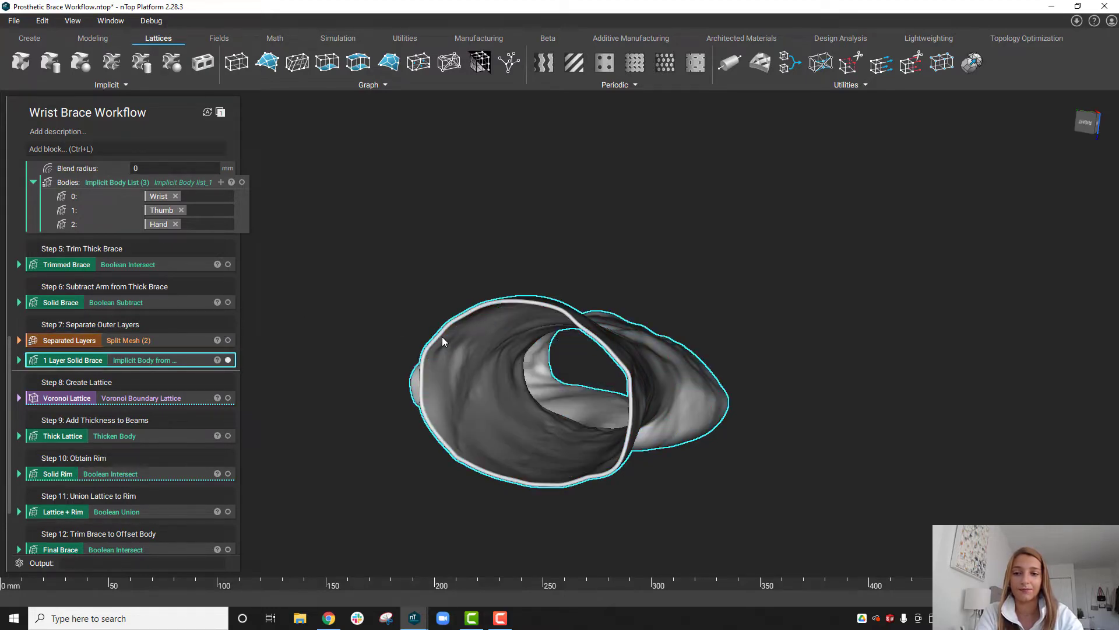
pyautogui.moveTo(442, 337); pyautogui.dragTo(421, 441, button='right')
pyautogui.scroll(-3, 427, 373)
# Step: Show the Voronoi lattice on the brace and hide the 1 Layer Solid Brace
pyautogui.scroll(2, 389, 434)
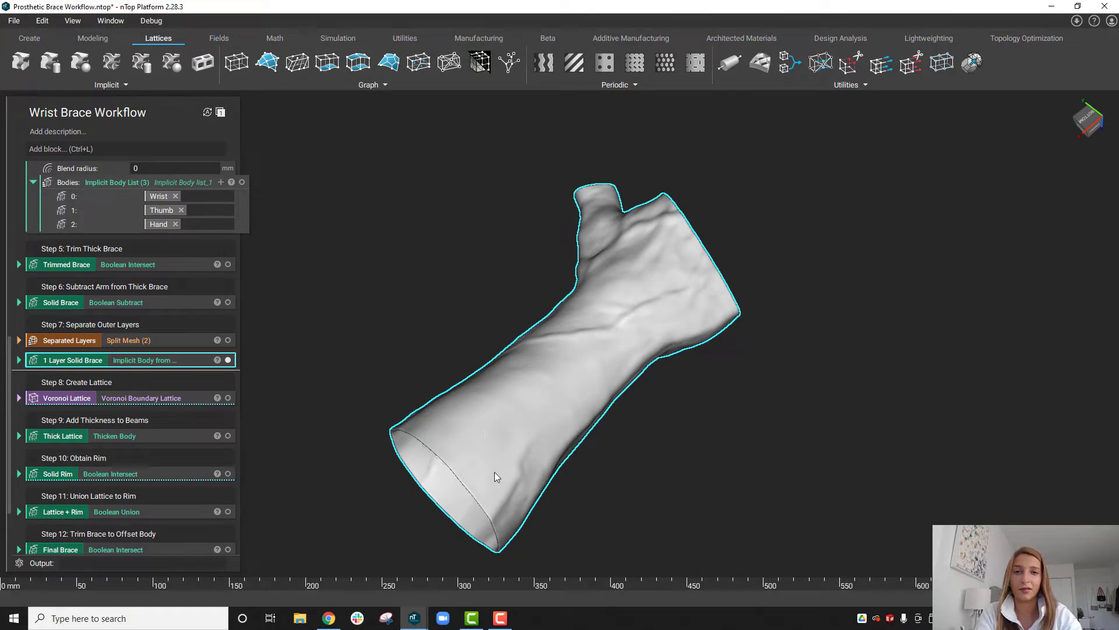
pyautogui.moveTo(383, 432); pyautogui.dragTo(421, 481, button='right')
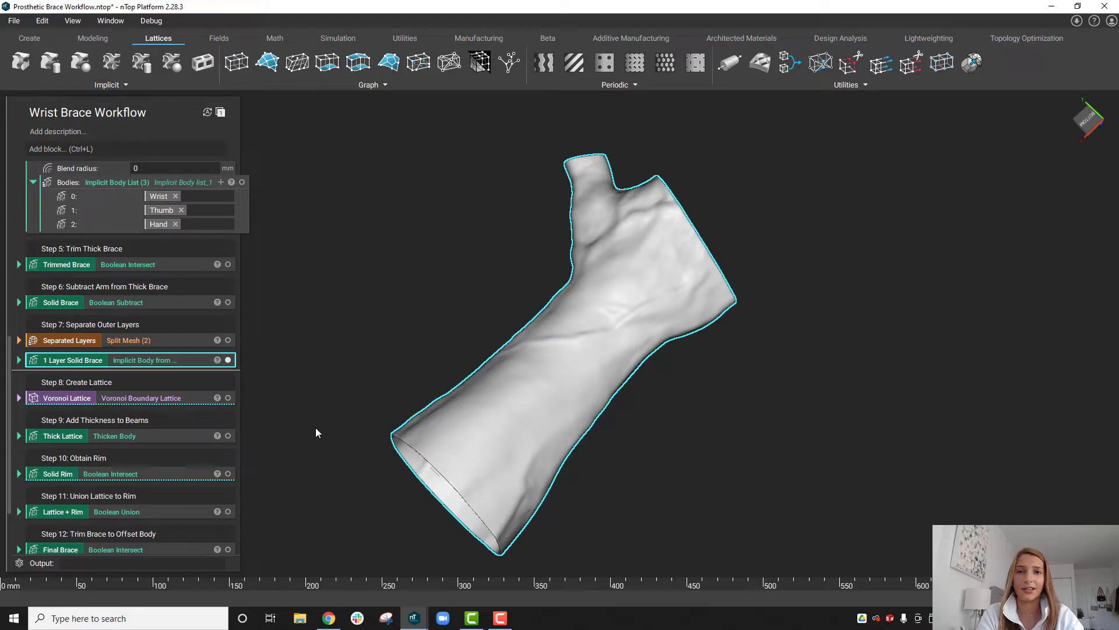
pyautogui.click(228, 398)
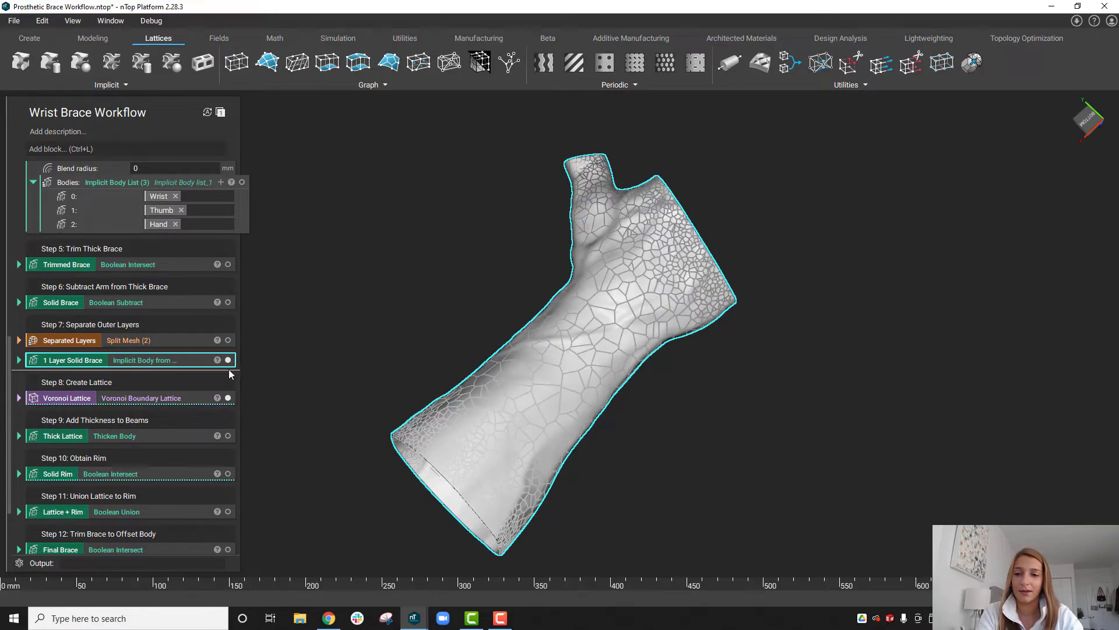
pyautogui.click(228, 360)
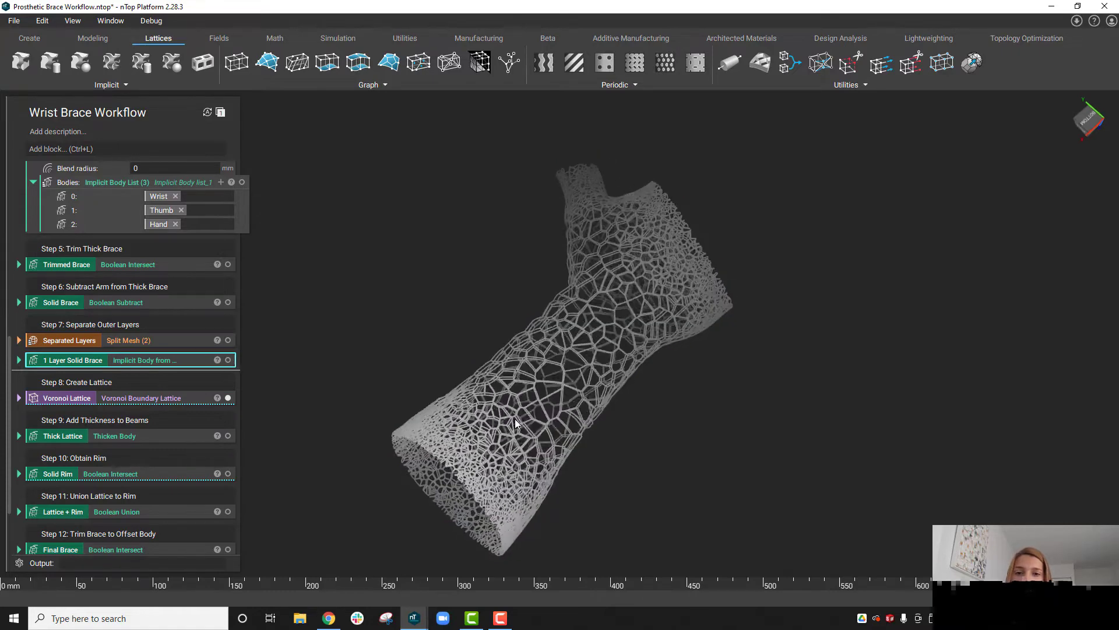
pyautogui.moveTo(515, 418); pyautogui.dragTo(468, 496, button='right')
pyautogui.scroll(2, 467, 495)
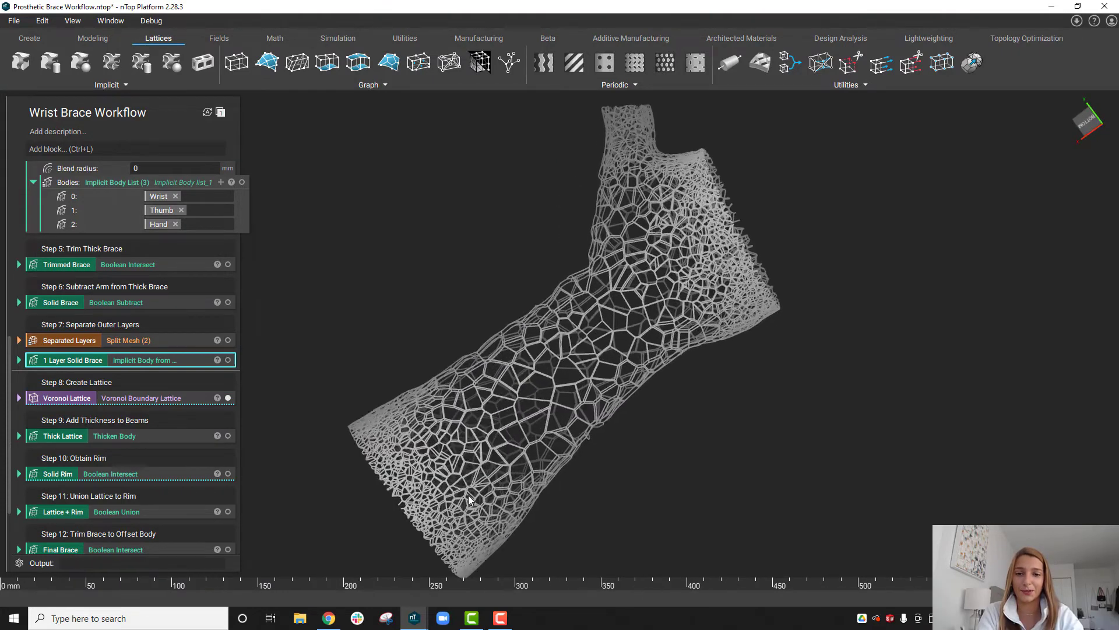
# Step: Review the Voronoi Lattice's Point spacing ramp from 3mm to 8mm, then collapse the block
pyautogui.click(20, 398)
pyautogui.click(108, 440)
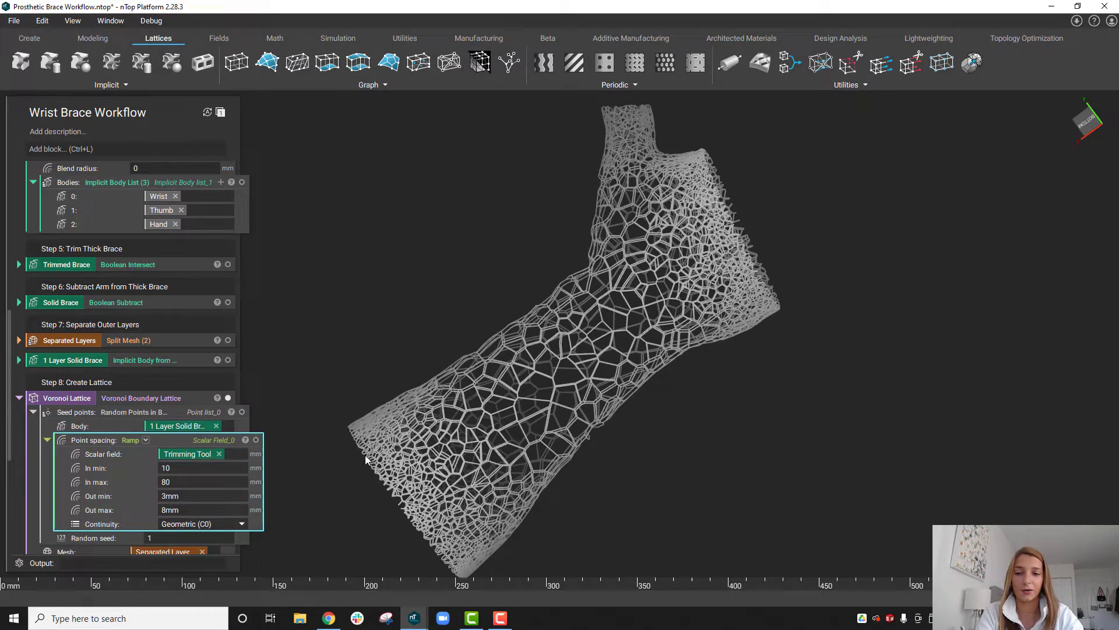
pyautogui.moveTo(513, 512)
pyautogui.mouseDown(button='right')
pyautogui.moveTo(533, 486)
pyautogui.moveTo(520, 516)
pyautogui.mouseUp(button='right')
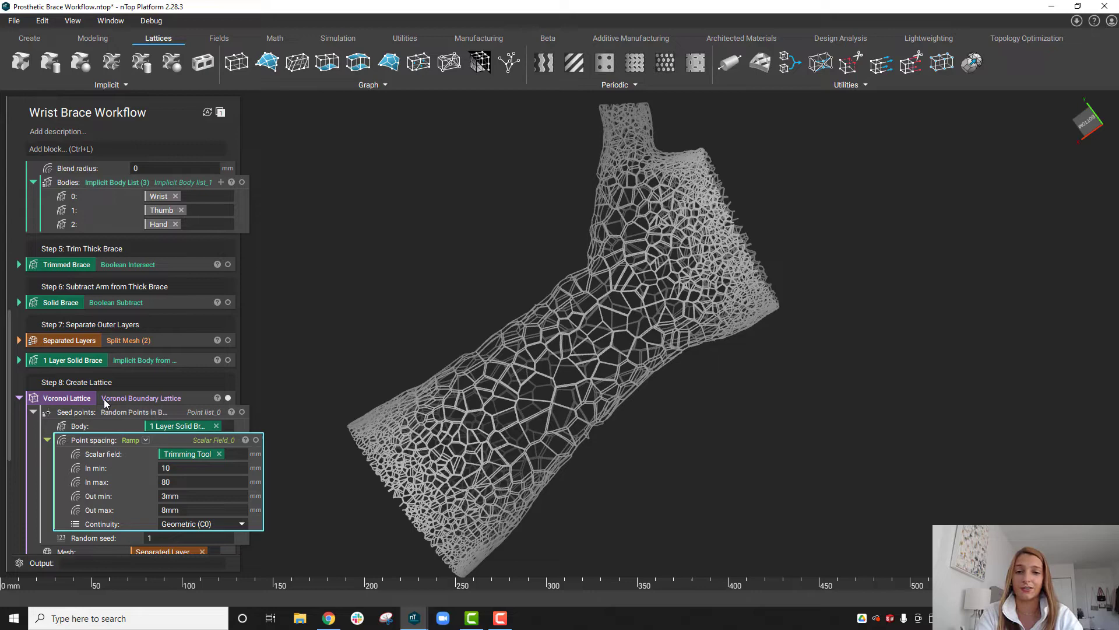
pyautogui.scroll(1, 104, 398)
pyautogui.scroll(-2, 103, 399)
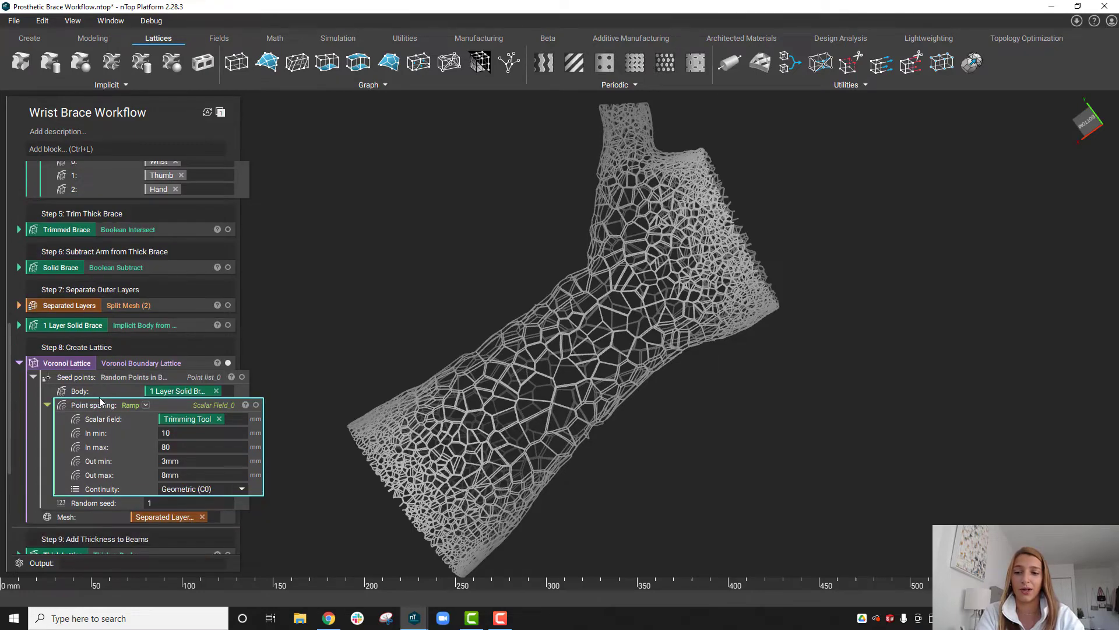
pyautogui.click(85, 367)
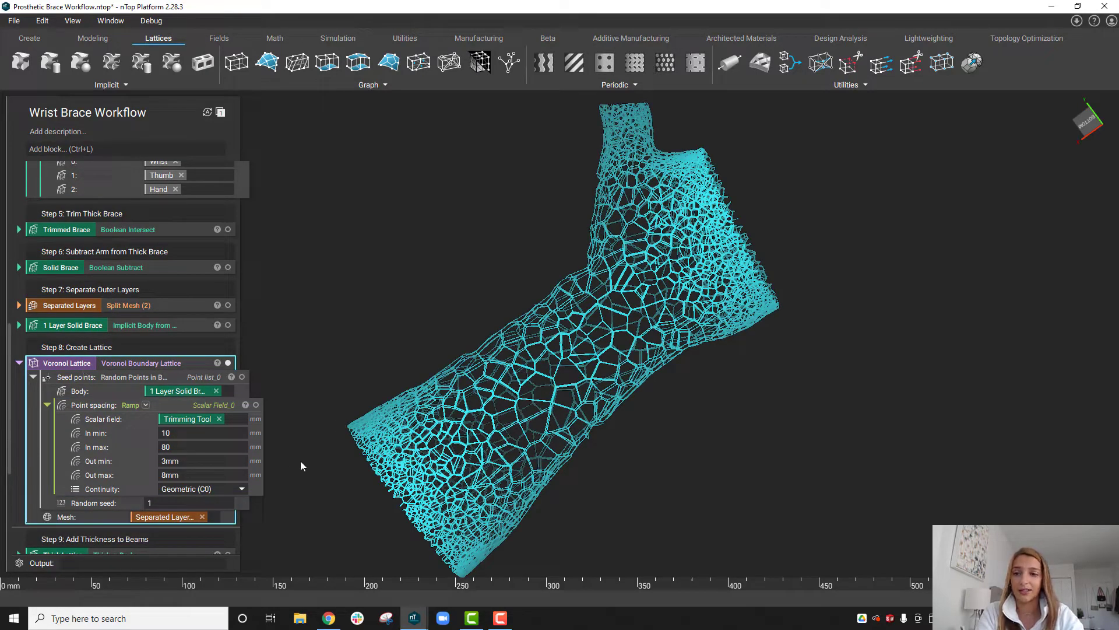
pyautogui.click(19, 363)
# Step: Show the Thick Lattice beams and hide the thin Voronoi lattice
pyautogui.scroll(-1, 139, 408)
pyautogui.click(146, 372)
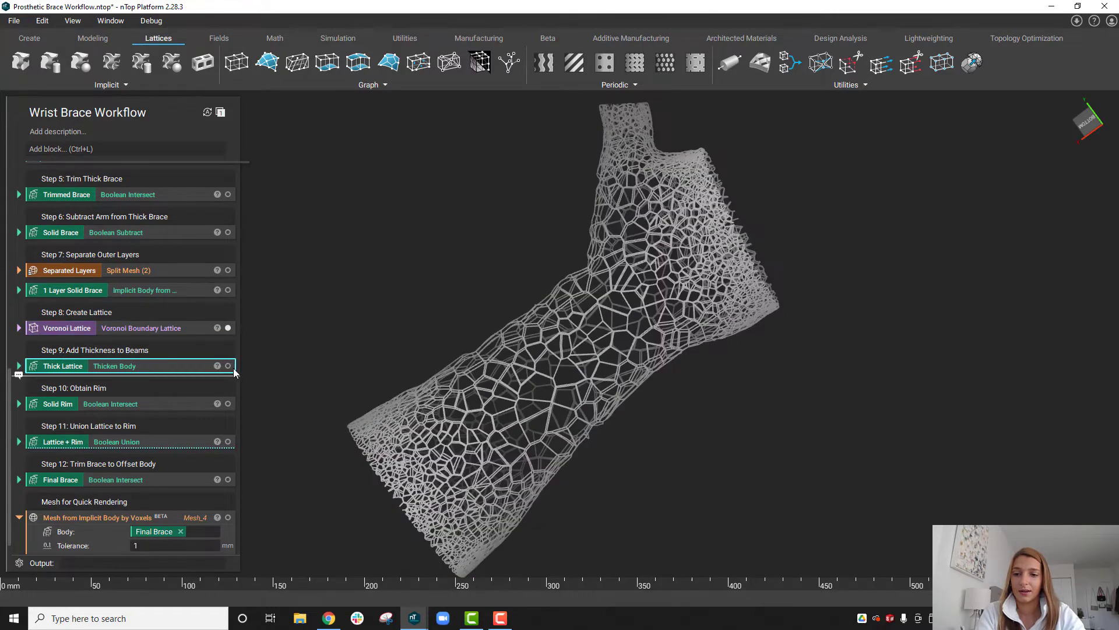
pyautogui.click(228, 366)
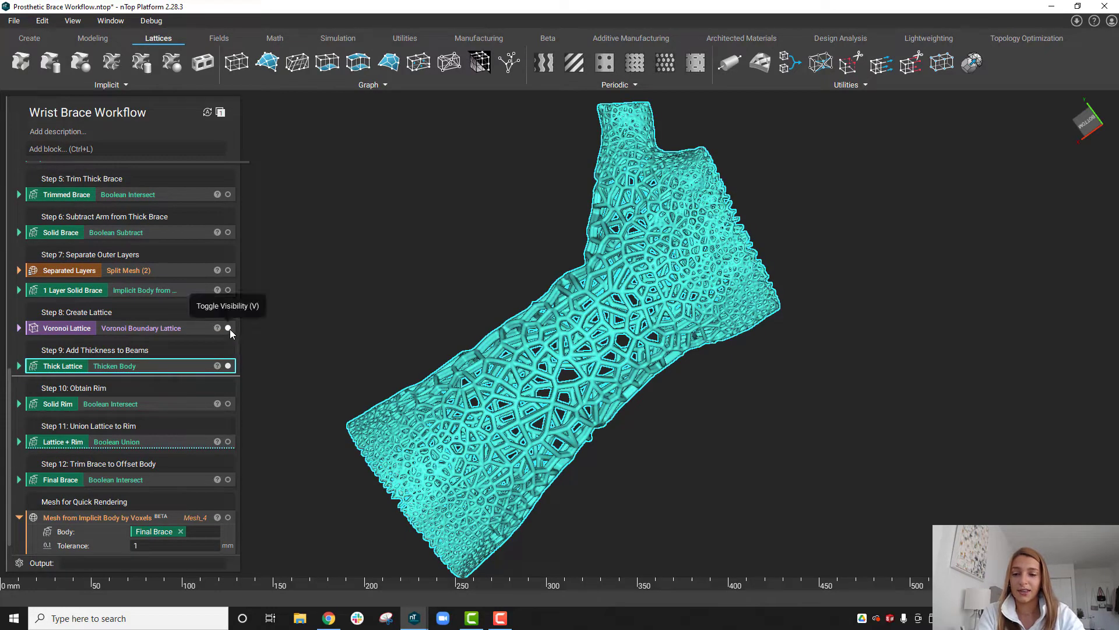
pyautogui.click(337, 488)
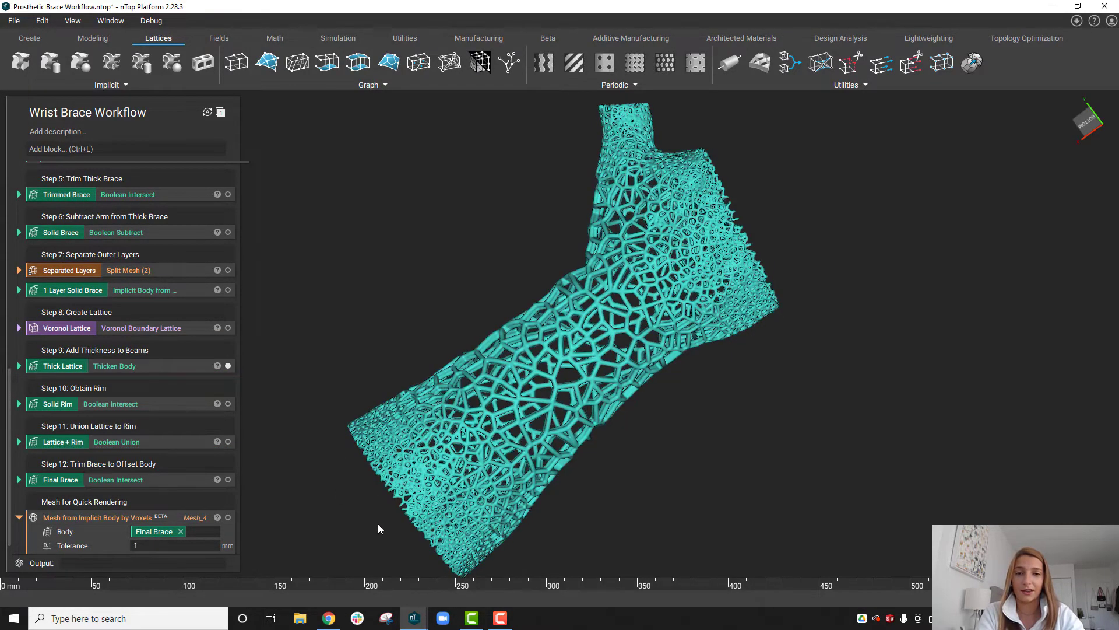
pyautogui.moveTo(378, 524); pyautogui.dragTo(392, 506, button='middle')
pyautogui.scroll(-2, 392, 506)
pyautogui.moveTo(362, 498); pyautogui.dragTo(322, 447, button='right')
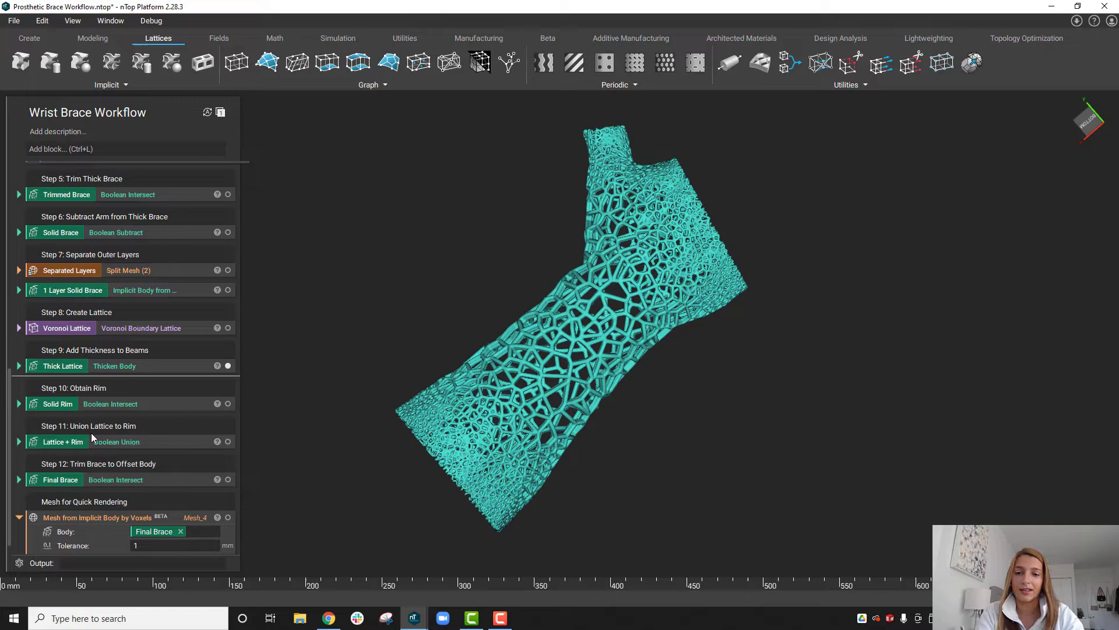
# Step: Orbit and zoom in to inspect the thickened lattice beams
pyautogui.moveTo(321, 447); pyautogui.dragTo(353, 201, button='right')
pyautogui.scroll(5, 443, 420)
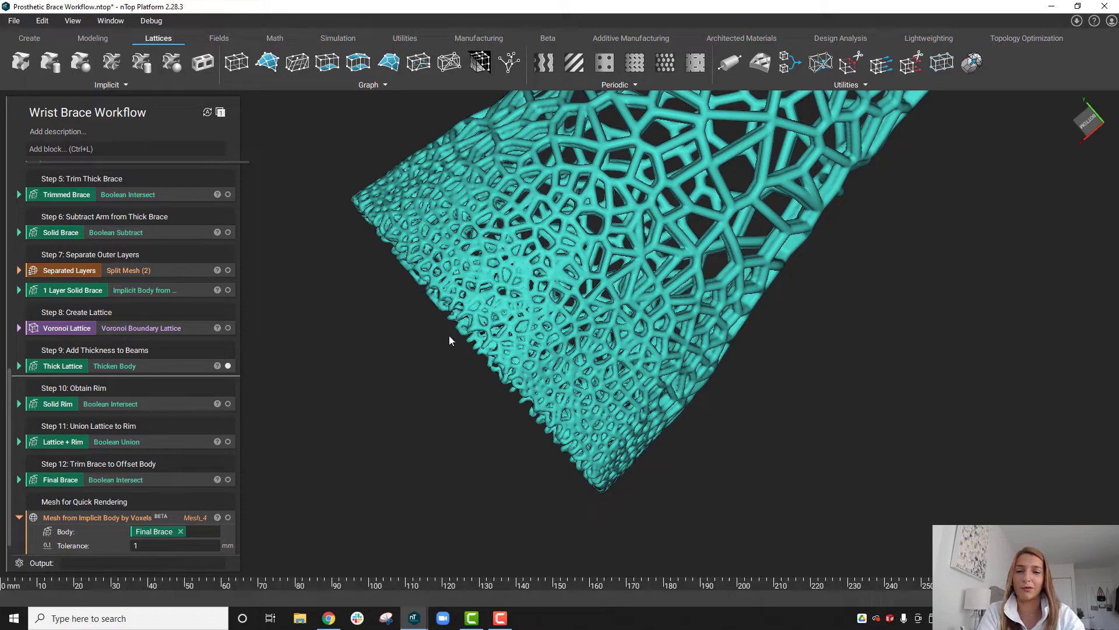
pyautogui.scroll(-5, 449, 334)
pyautogui.scroll(5, 461, 304)
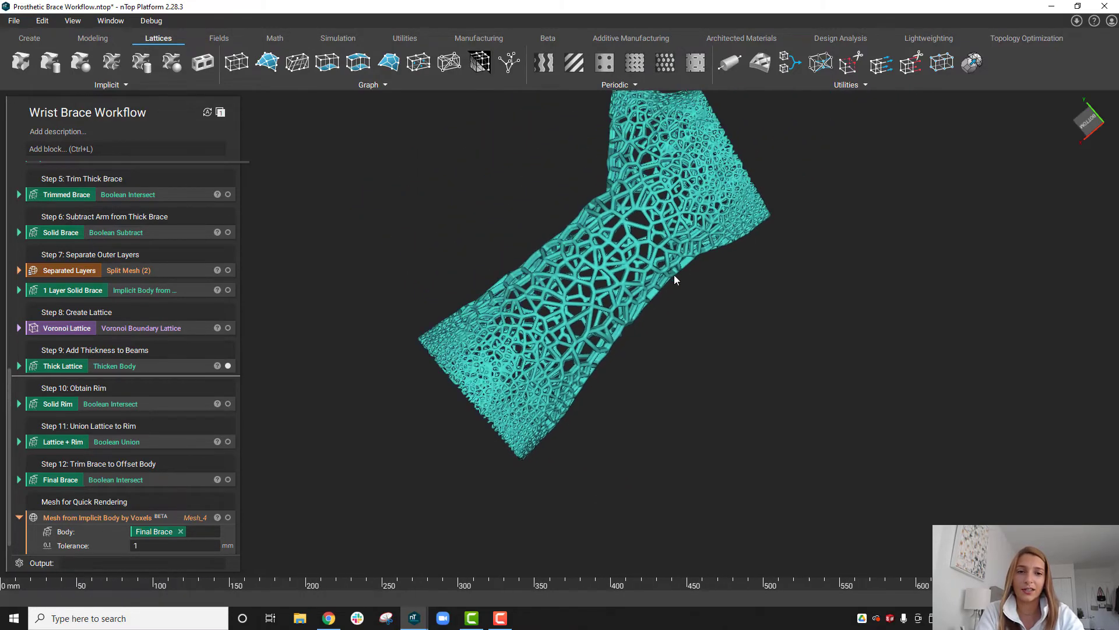
pyautogui.scroll(2, 624, 304)
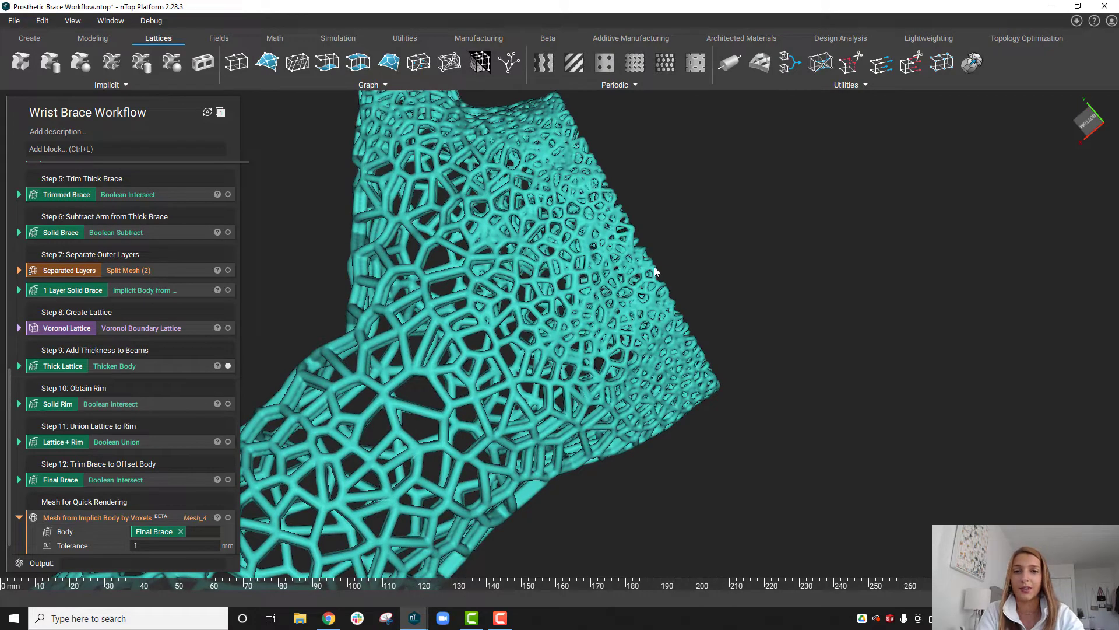
pyautogui.scroll(-8, 633, 343)
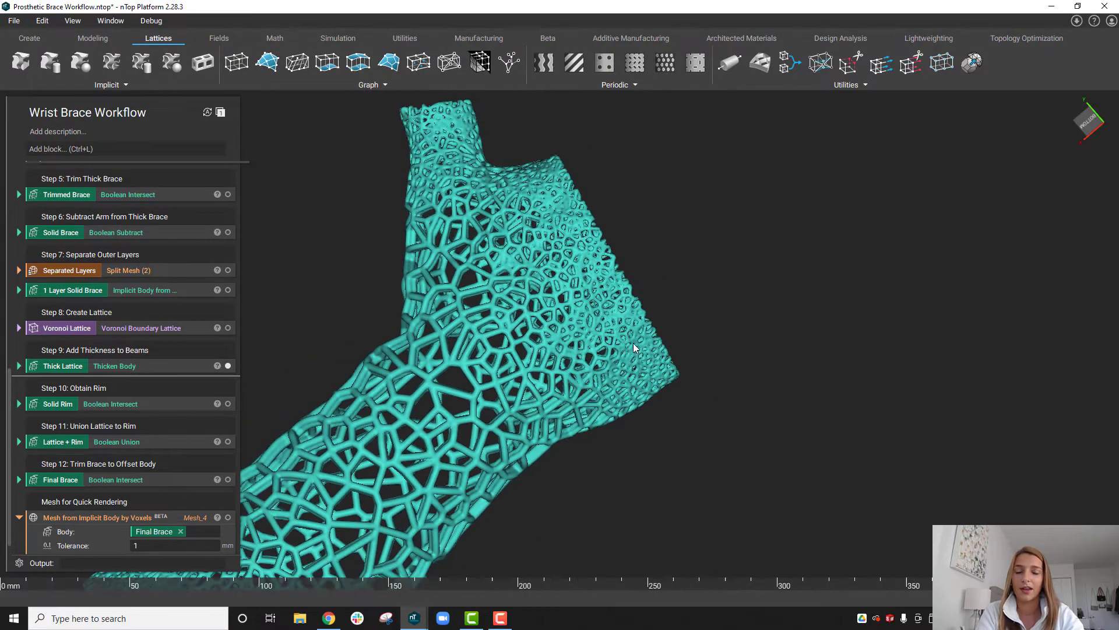
pyautogui.moveTo(510, 440); pyautogui.dragTo(583, 373, button='right')
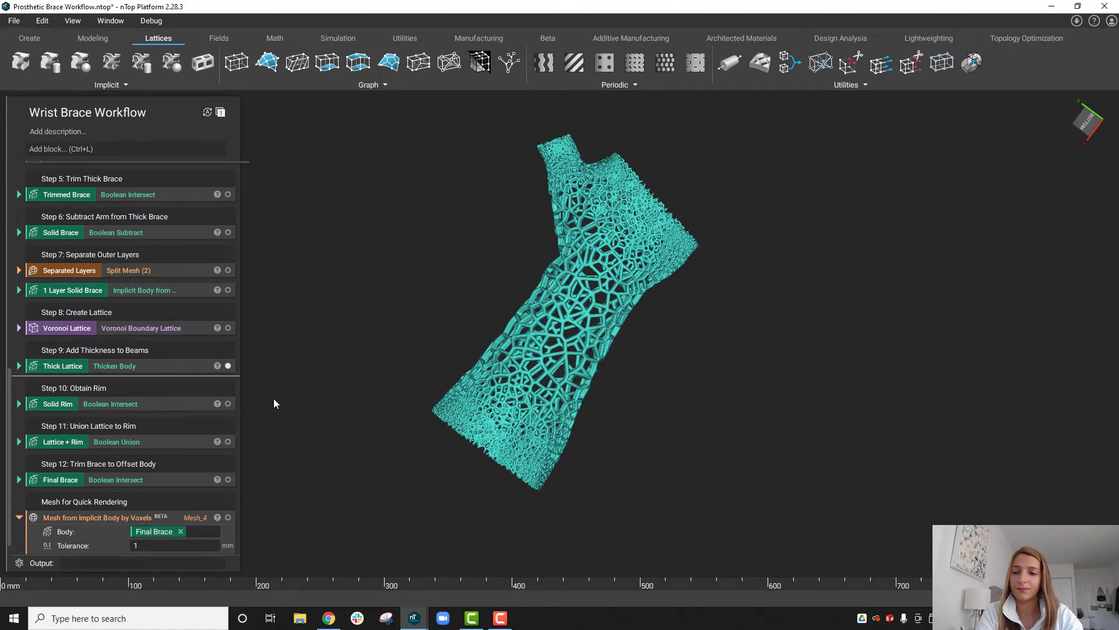
# Step: Show the Solid Rim bands and confirm the 10 mm Solid Rim Thickness input
pyautogui.click(133, 405)
pyautogui.click(228, 403)
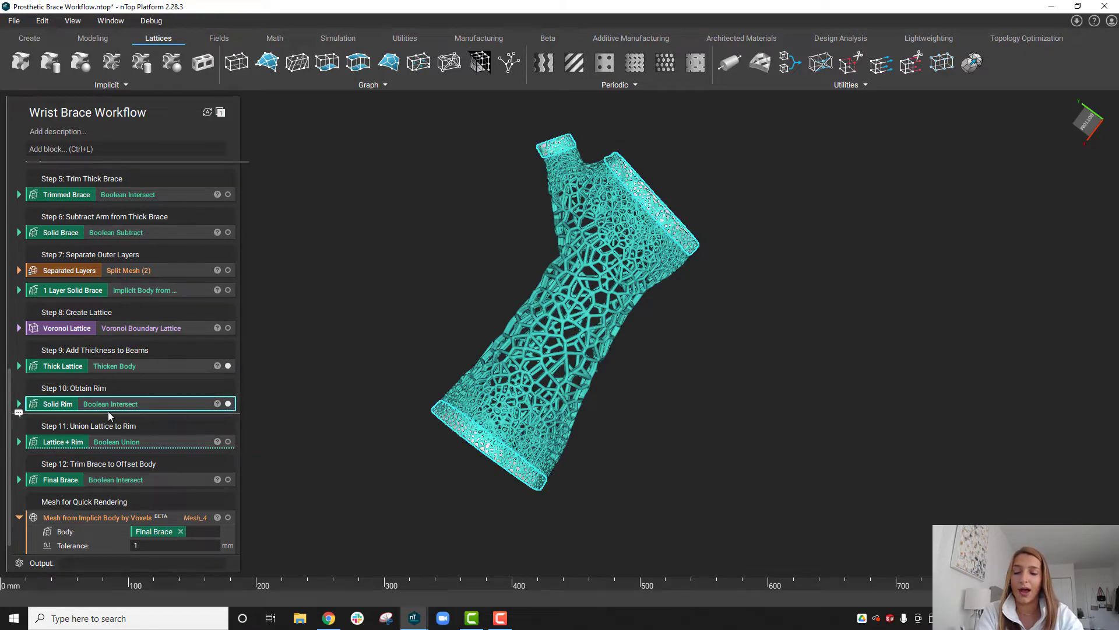
pyautogui.scroll(3, 111, 409)
pyautogui.scroll(4, 132, 430)
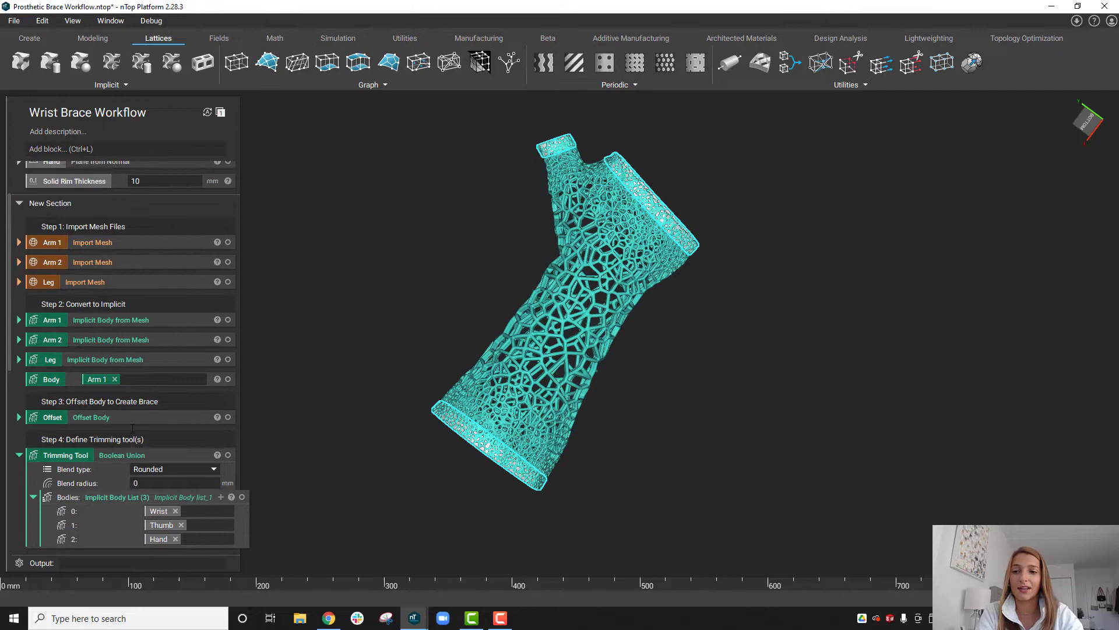
pyautogui.click(63, 253)
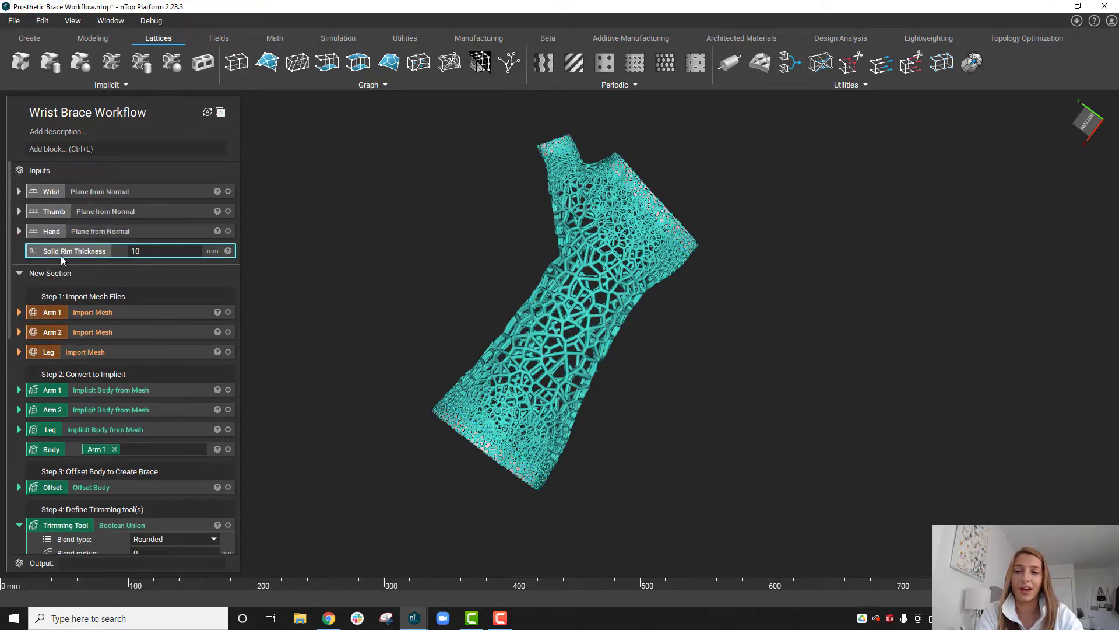
pyautogui.scroll(-8, 152, 419)
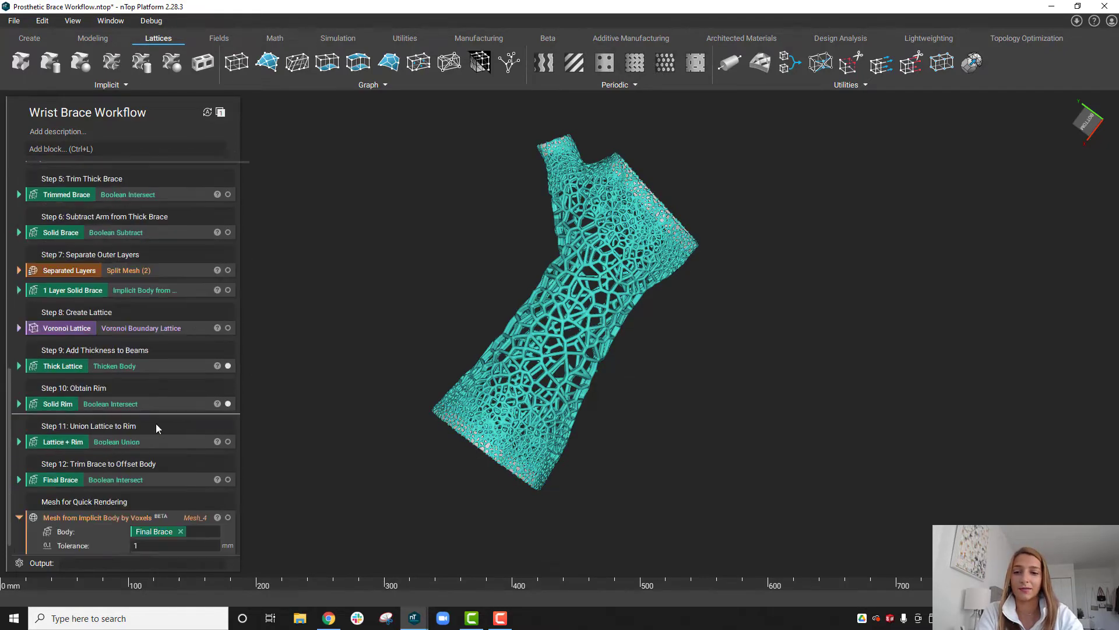
pyautogui.click(145, 384)
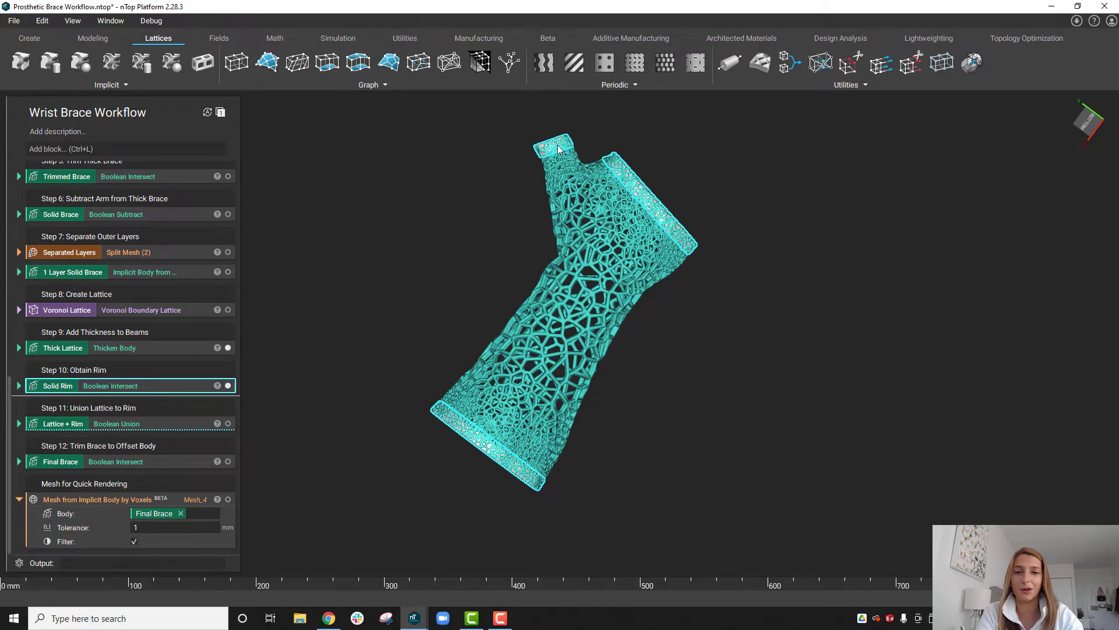
pyautogui.moveTo(548, 211); pyautogui.dragTo(524, 379, button='right')
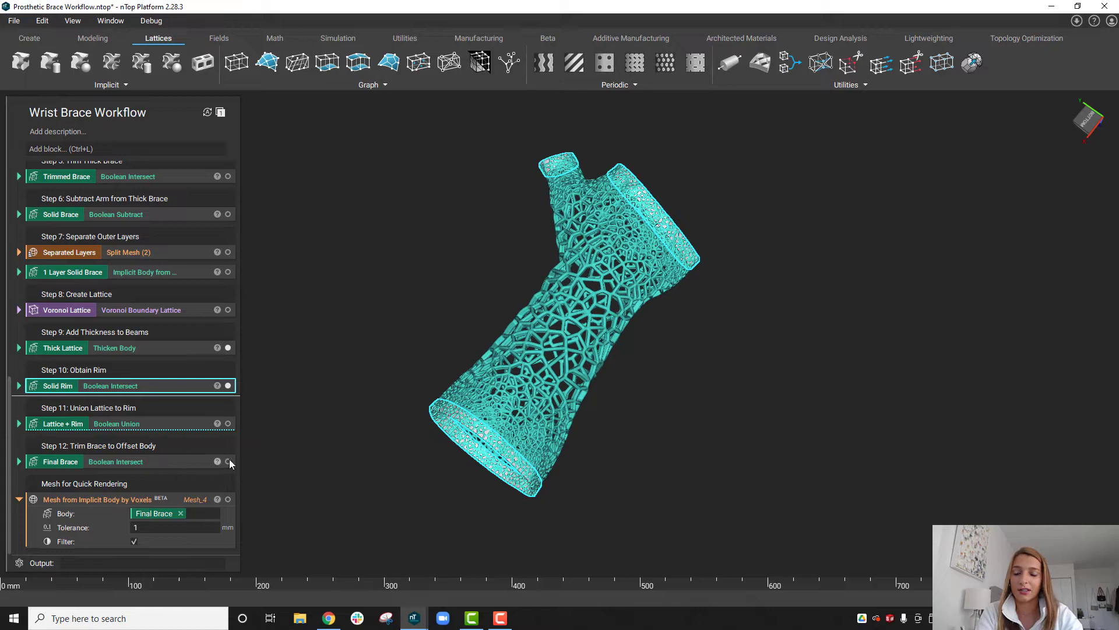
# Step: Select the quick-rendering mesh block and show the Arm 1 body inside the lattice brace
pyautogui.click(268, 453)
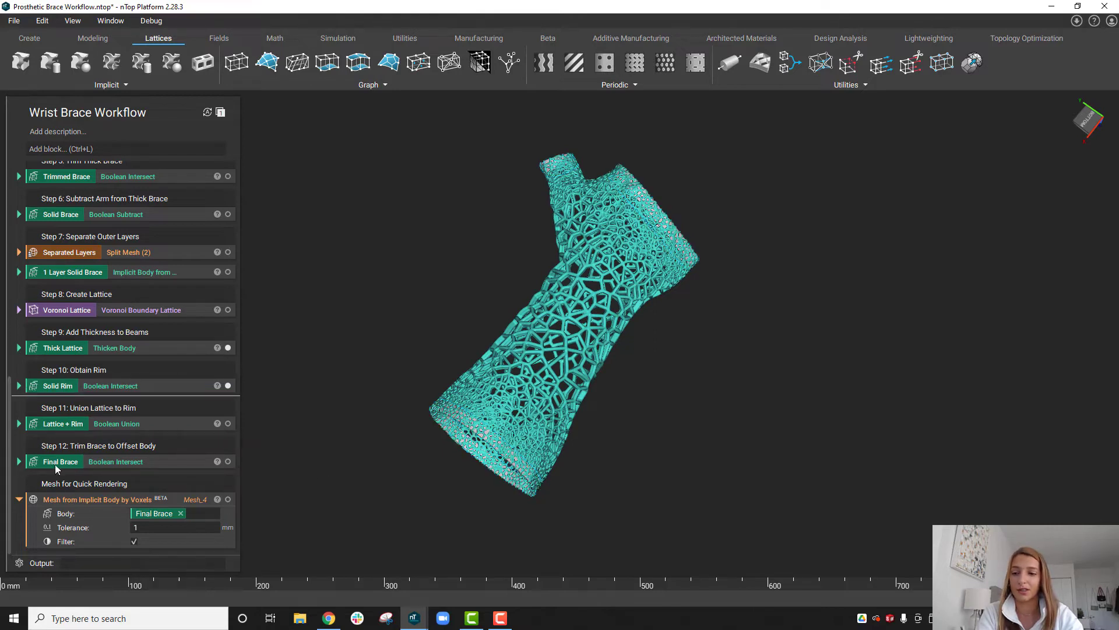
pyautogui.click(199, 499)
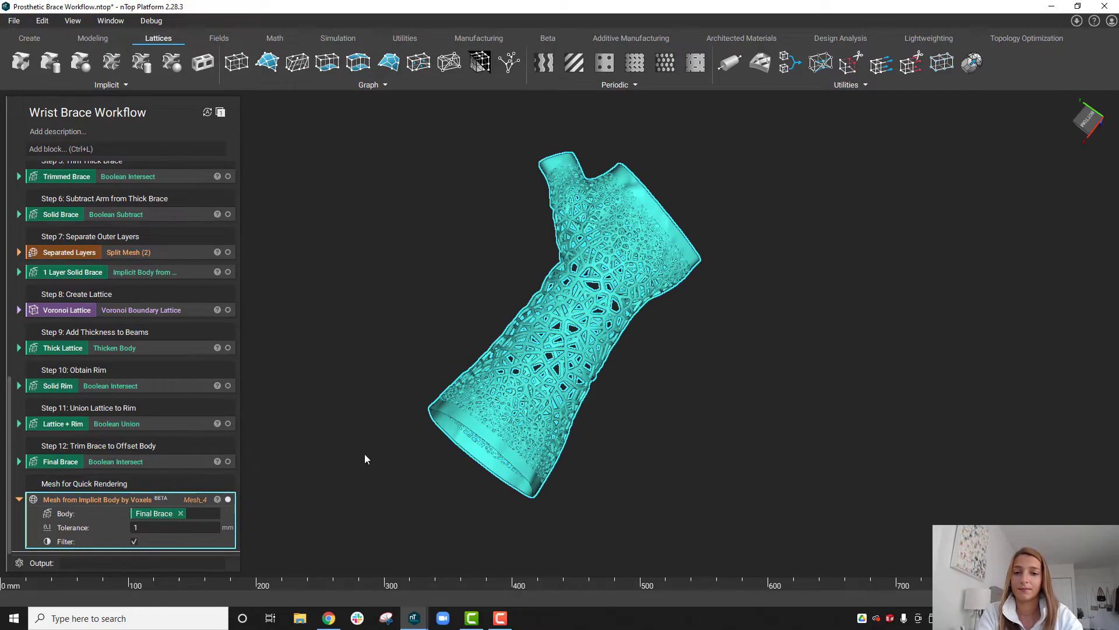
pyautogui.scroll(5, 415, 475)
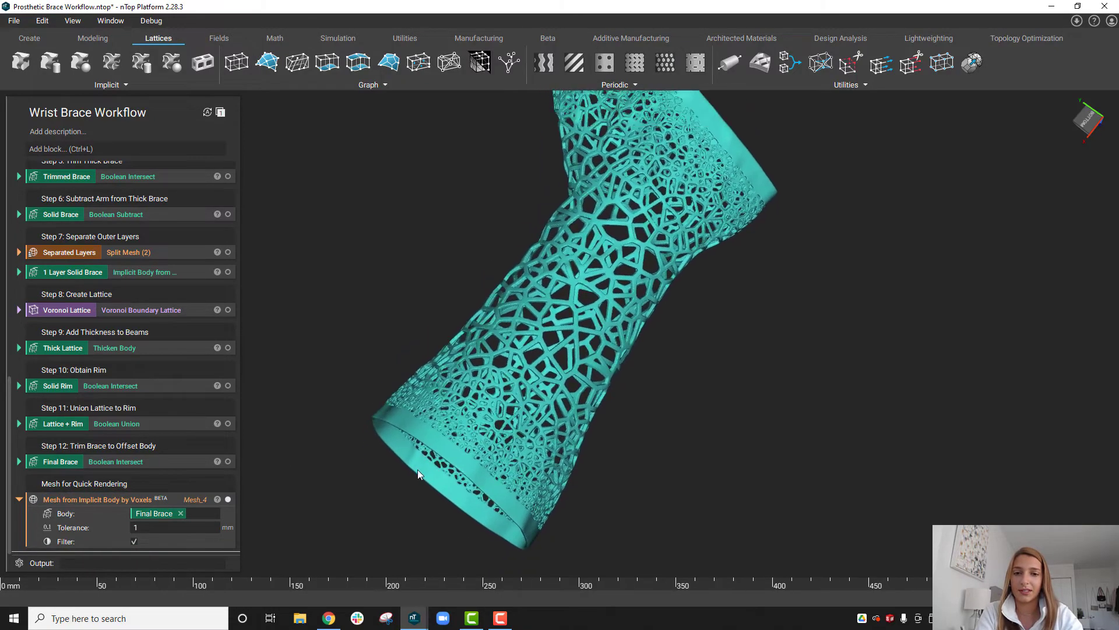
pyautogui.moveTo(417, 473); pyautogui.dragTo(355, 473, button='right')
pyautogui.scroll(8, 117, 421)
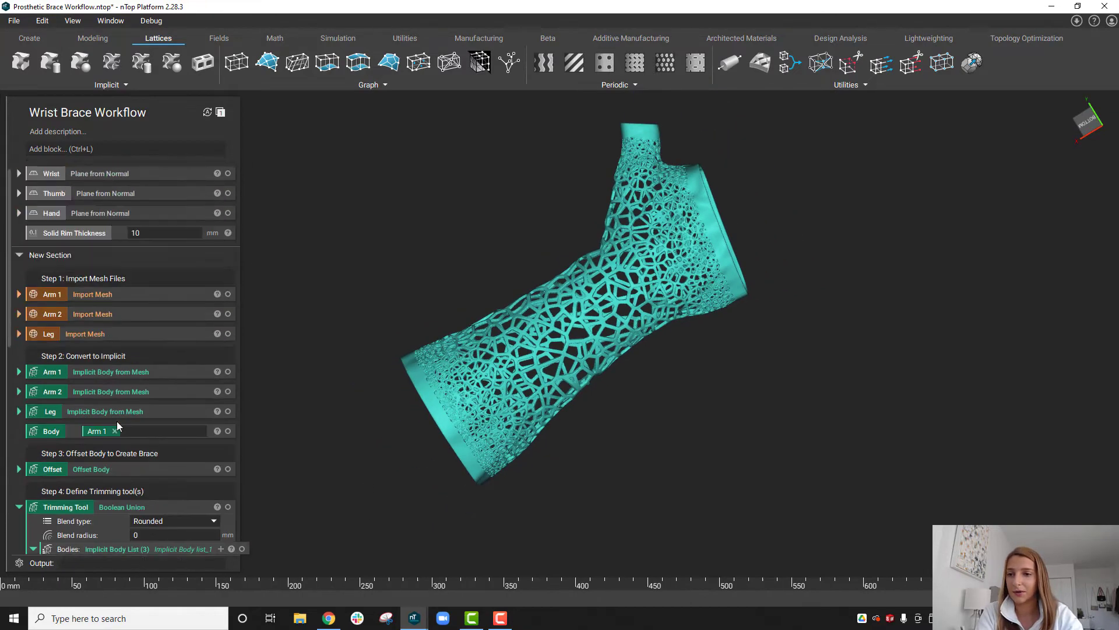
pyautogui.scroll(1, 116, 421)
pyautogui.click(228, 389)
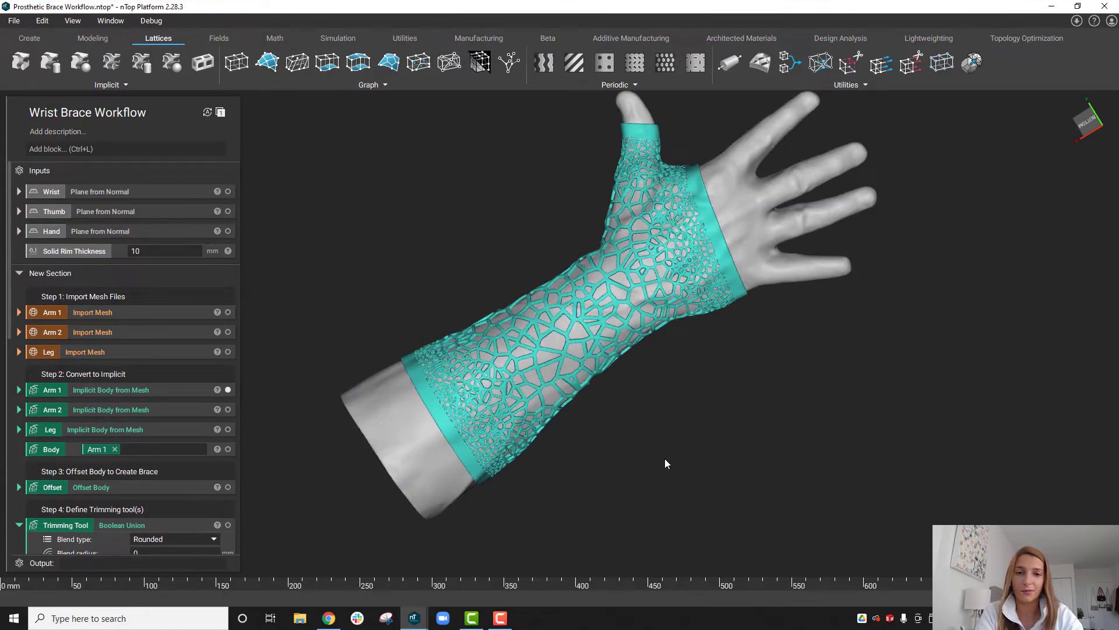
# Step: Inspect the brace fit from the side, from above and below, and thumb-up
pyautogui.moveTo(624, 461); pyautogui.dragTo(976, 305, button='right')
pyautogui.moveTo(613, 250); pyautogui.dragTo(506, 303, button='right')
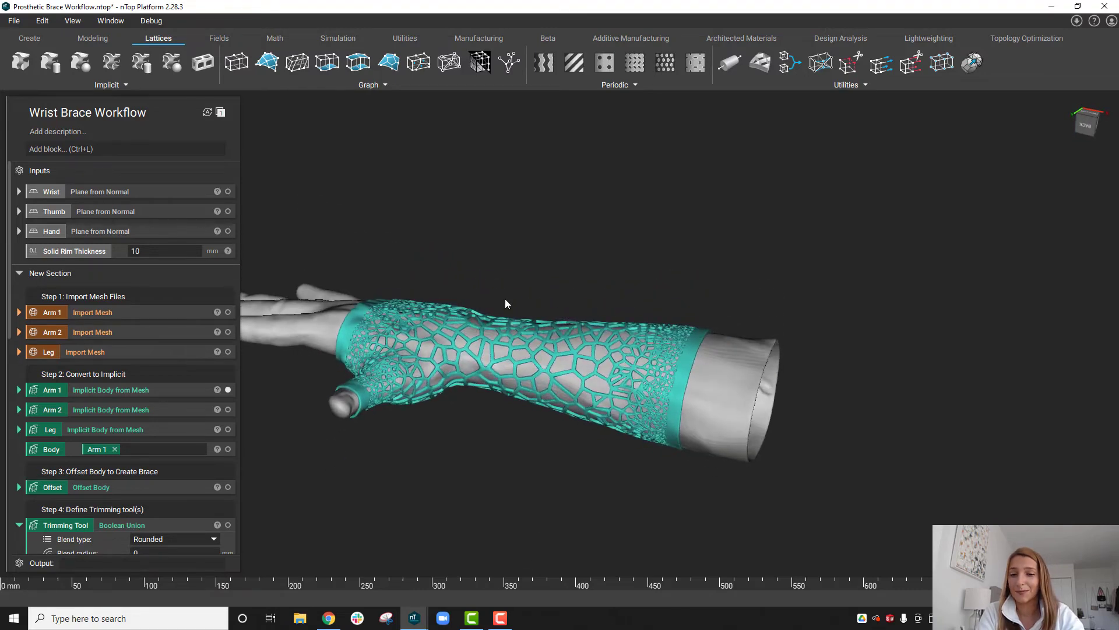
pyautogui.moveTo(406, 432); pyautogui.dragTo(469, 414, button='middle')
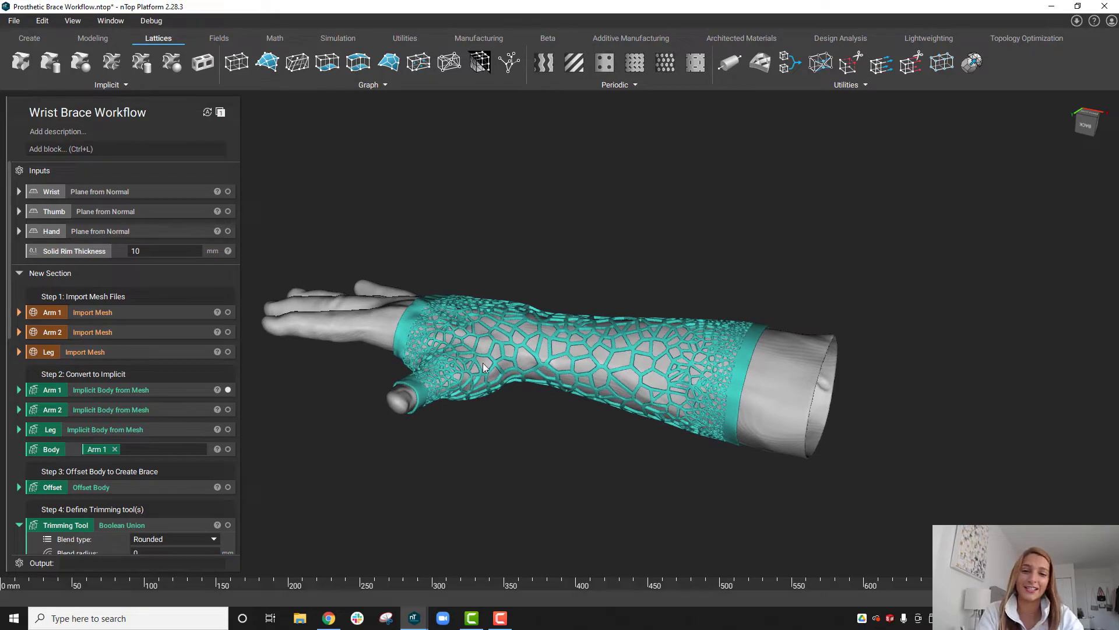
pyautogui.moveTo(494, 375); pyautogui.dragTo(468, 302, button='right')
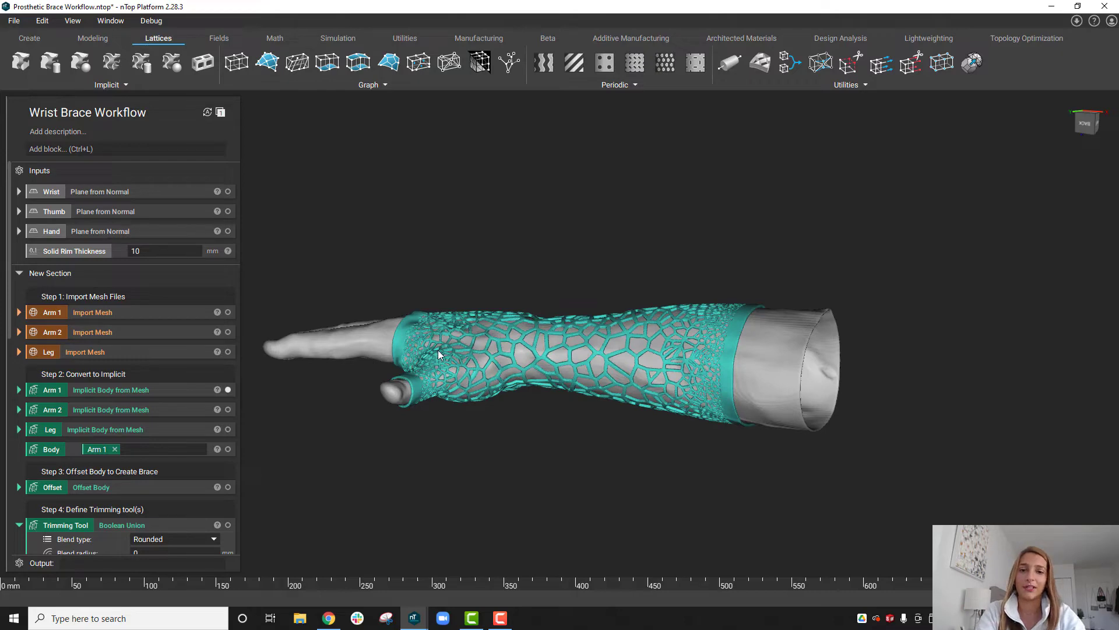
pyautogui.moveTo(540, 214); pyautogui.dragTo(529, 403, button='right')
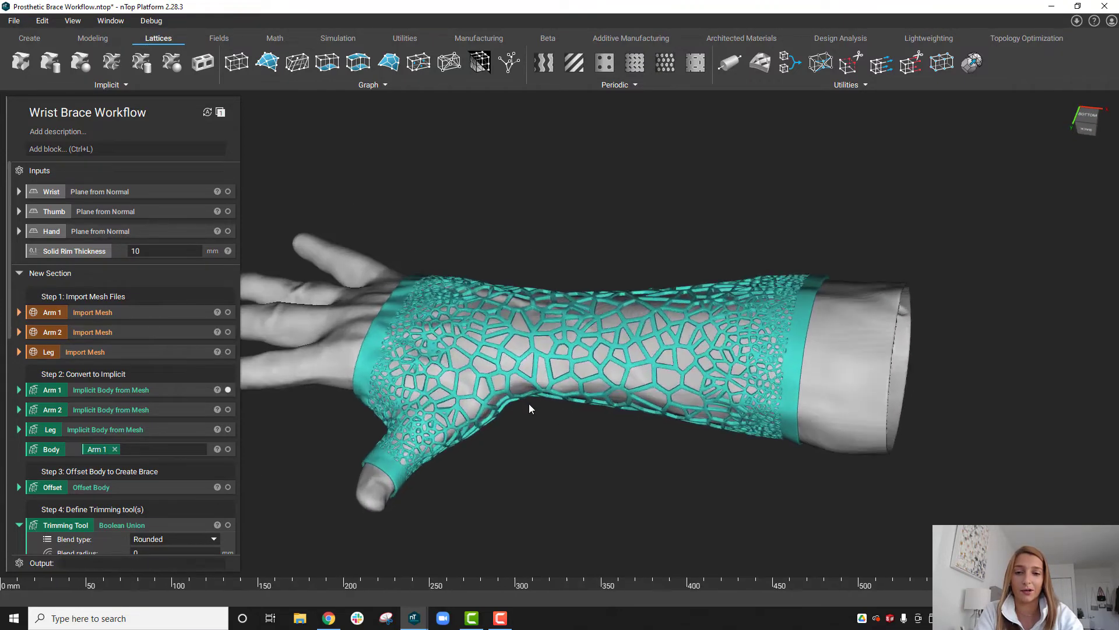
pyautogui.moveTo(604, 383); pyautogui.dragTo(819, 411, button='right')
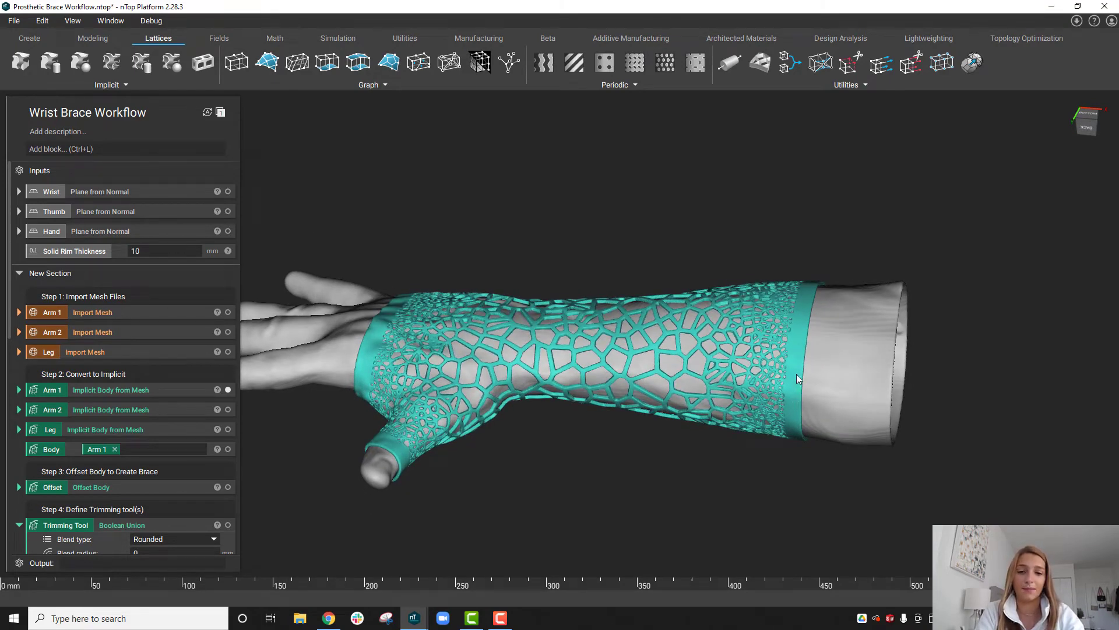
pyautogui.moveTo(671, 381); pyautogui.dragTo(480, 541, button='right')
pyautogui.scroll(-3, 467, 471)
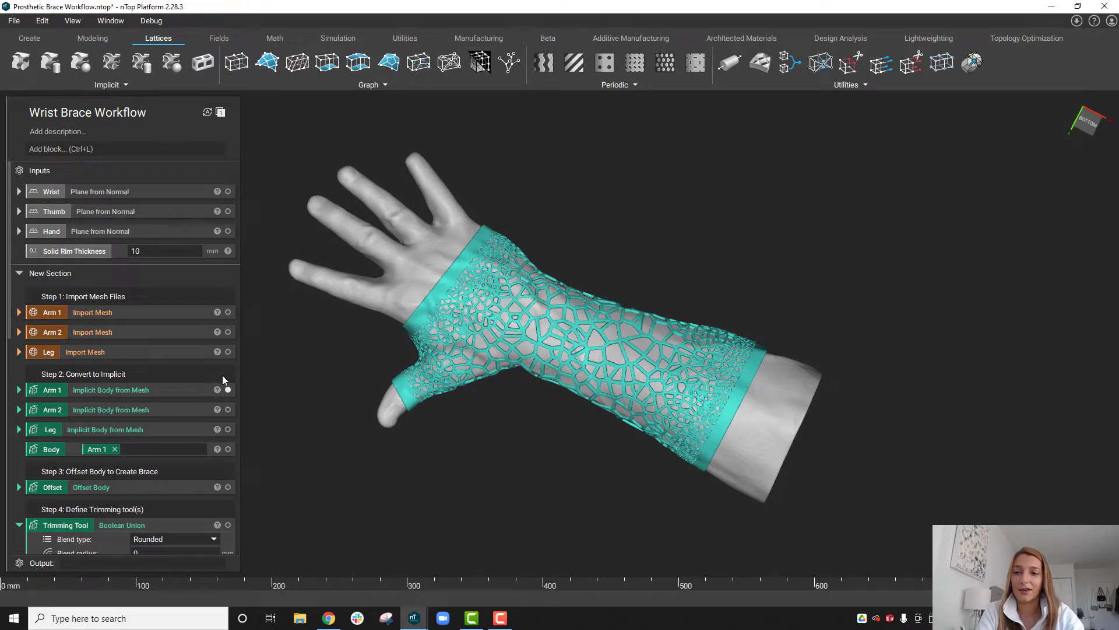
# Step: Hide the arm and brace and show the leg as a solid implicit body instead of the raw scan
pyautogui.click(228, 352)
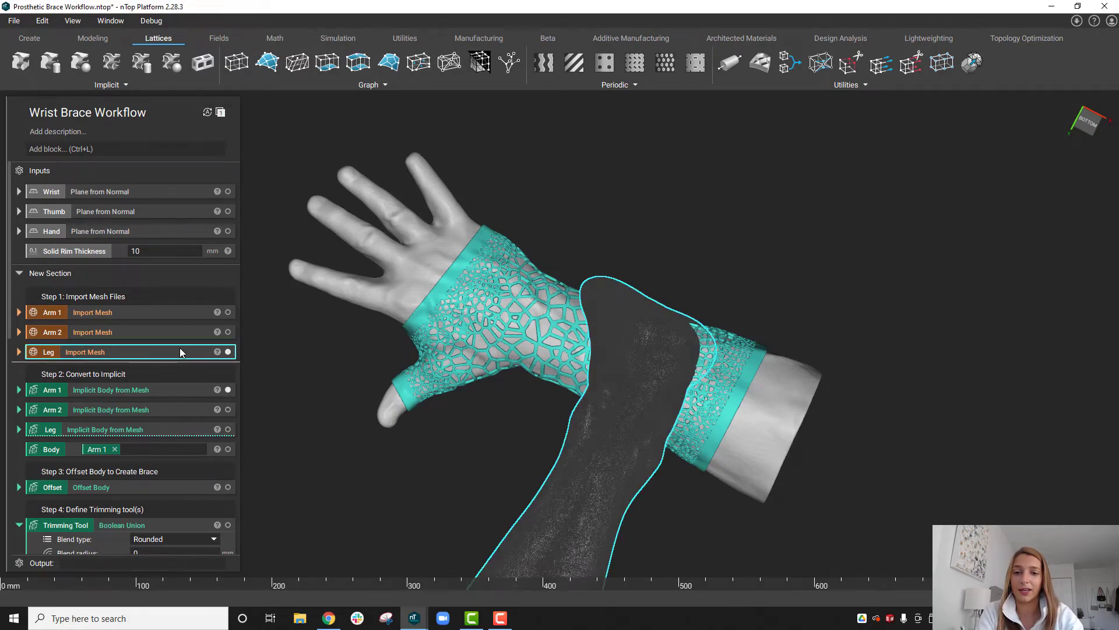
pyautogui.moveTo(447, 388); pyautogui.dragTo(146, 351, button='right')
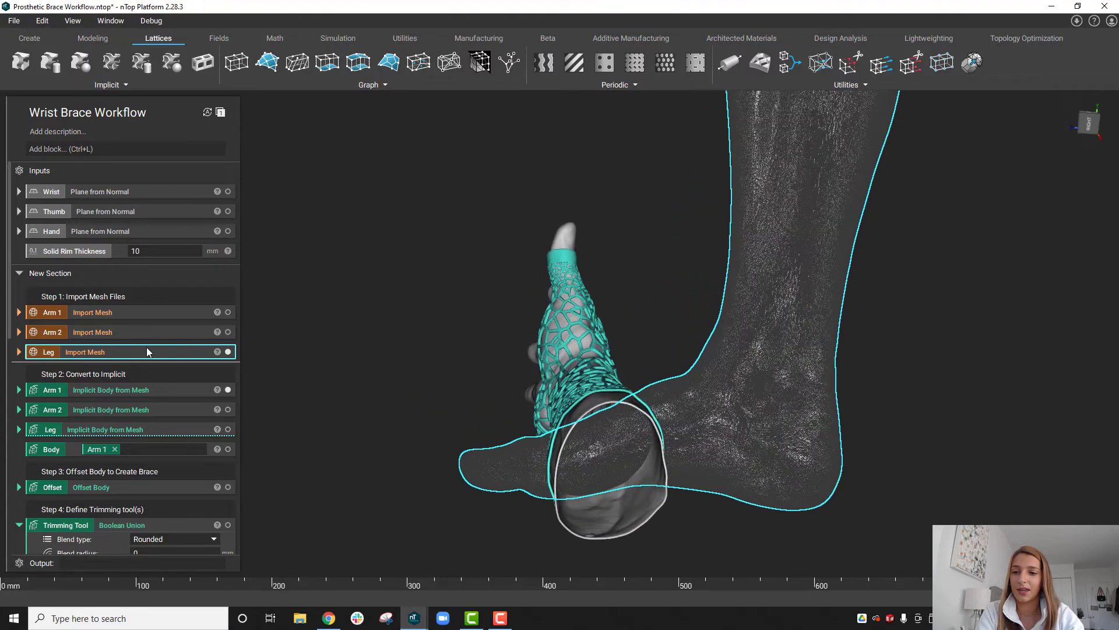
pyautogui.click(228, 389)
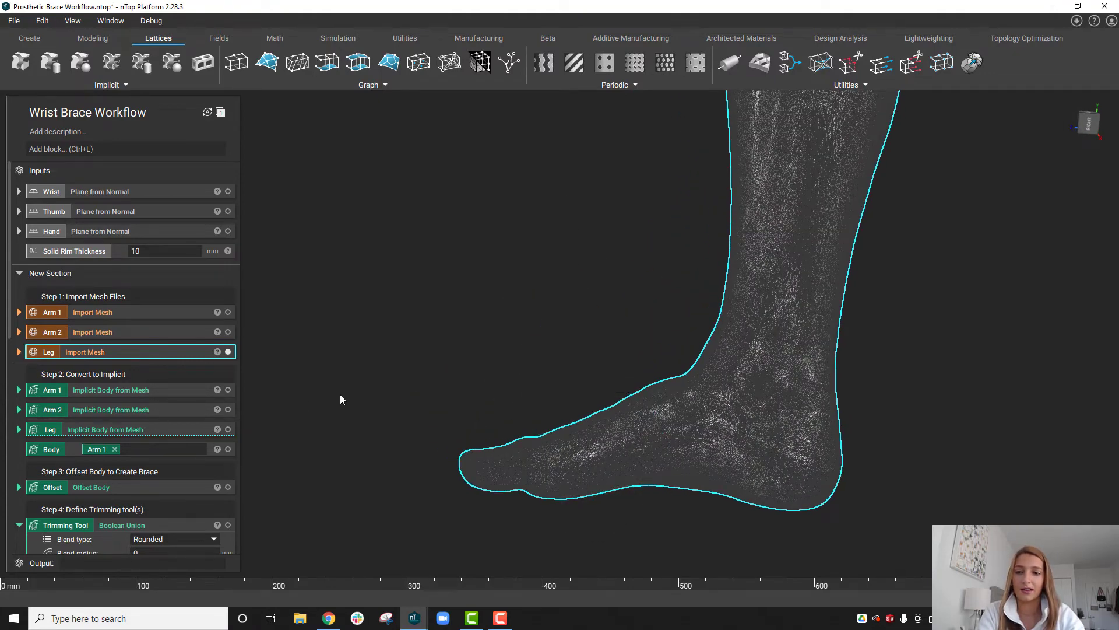
pyautogui.scroll(-3, 350, 373)
pyautogui.moveTo(364, 359); pyautogui.dragTo(583, 428, button='right')
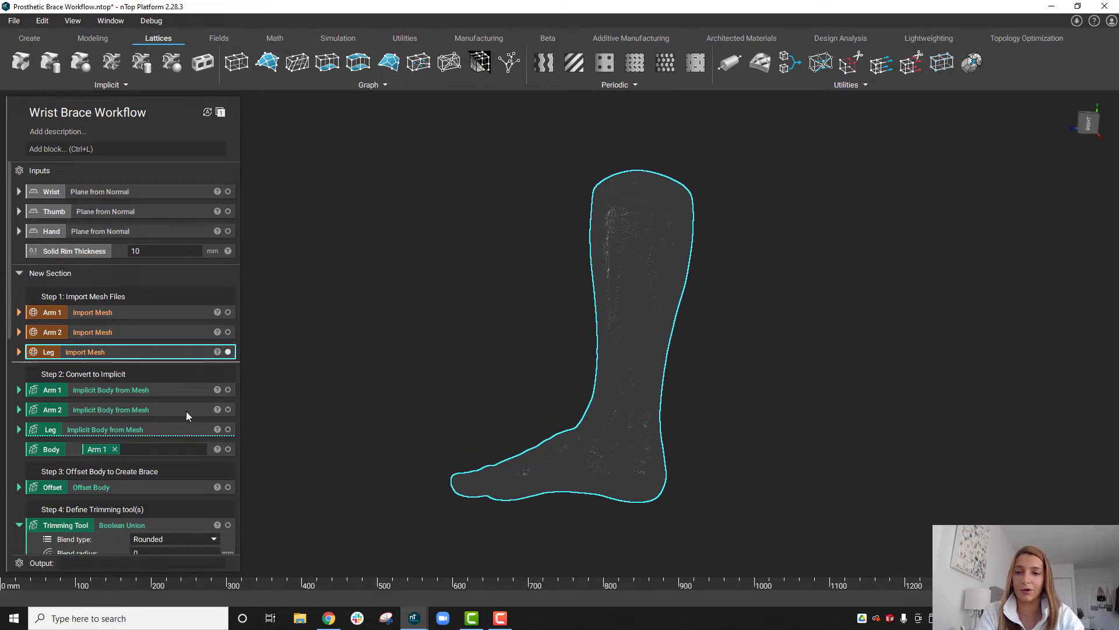
pyautogui.click(228, 429)
pyautogui.click(228, 352)
pyautogui.scroll(2, 558, 433)
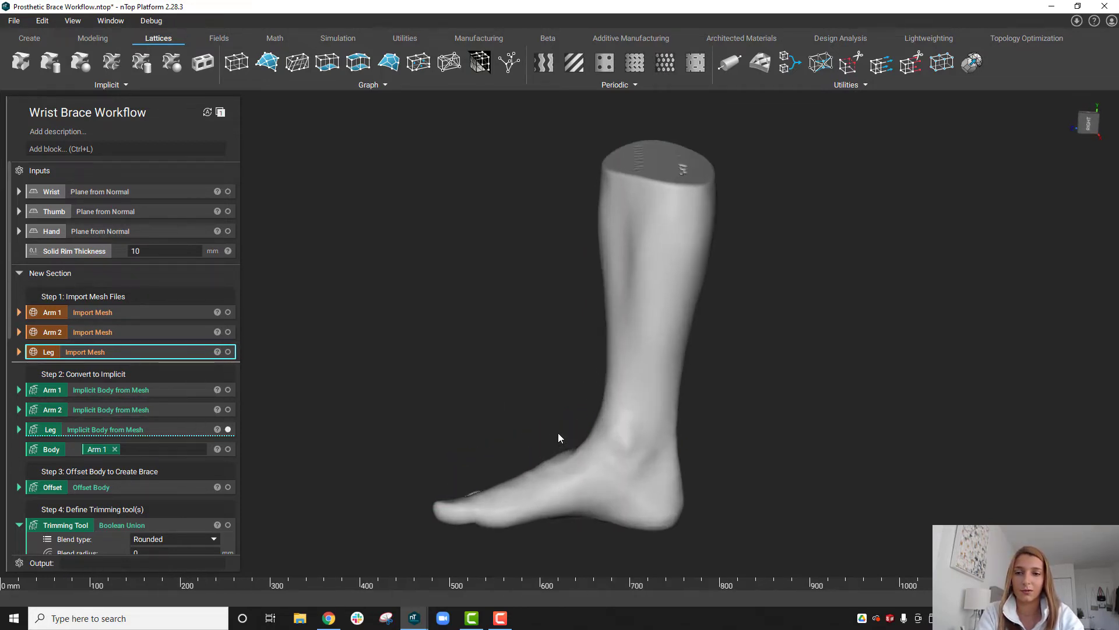
# Step: Expand the Wrist plane's origin and normal and show the plane on the foot
pyautogui.click(19, 192)
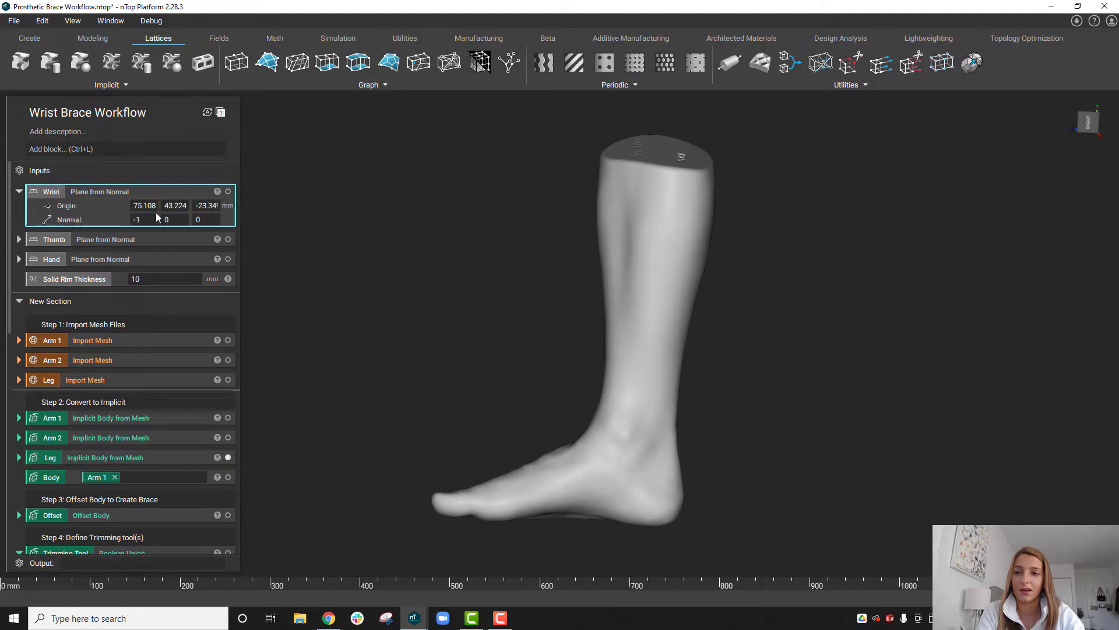
pyautogui.click(174, 205)
pyautogui.scroll(-3, 506, 361)
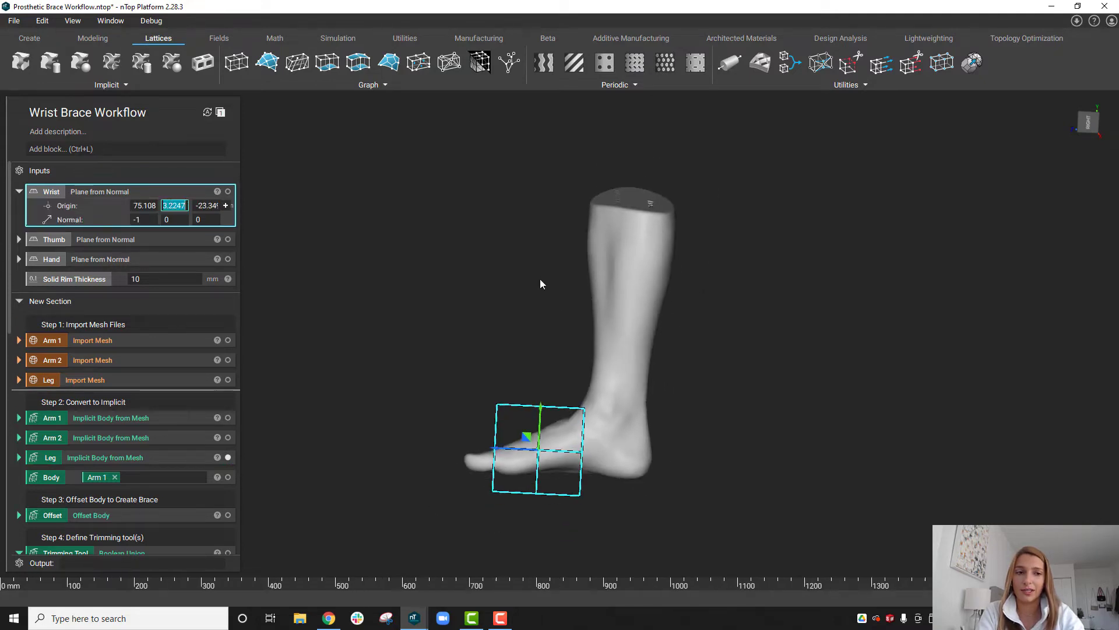
pyautogui.scroll(-5, 121, 285)
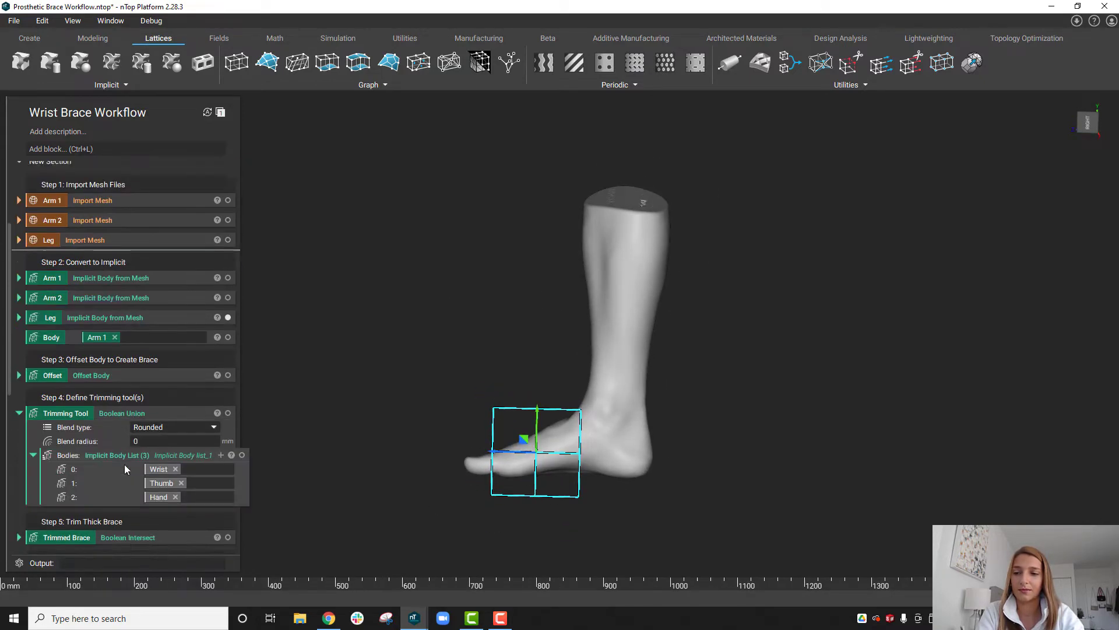
pyautogui.scroll(5, 179, 278)
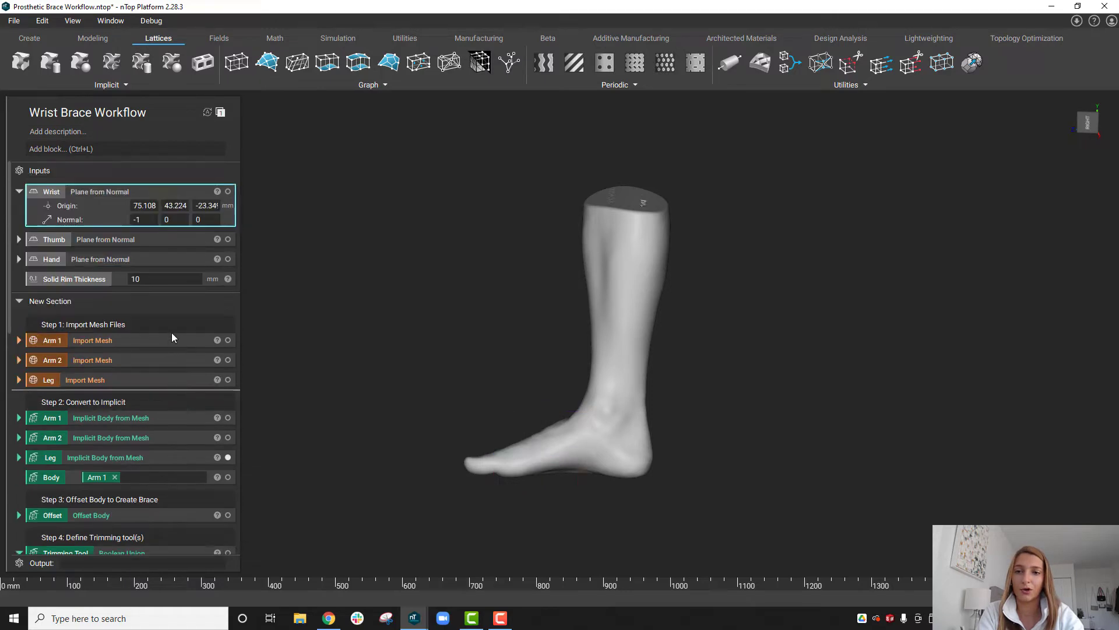
pyautogui.click(228, 191)
pyautogui.doubleClick(175, 205)
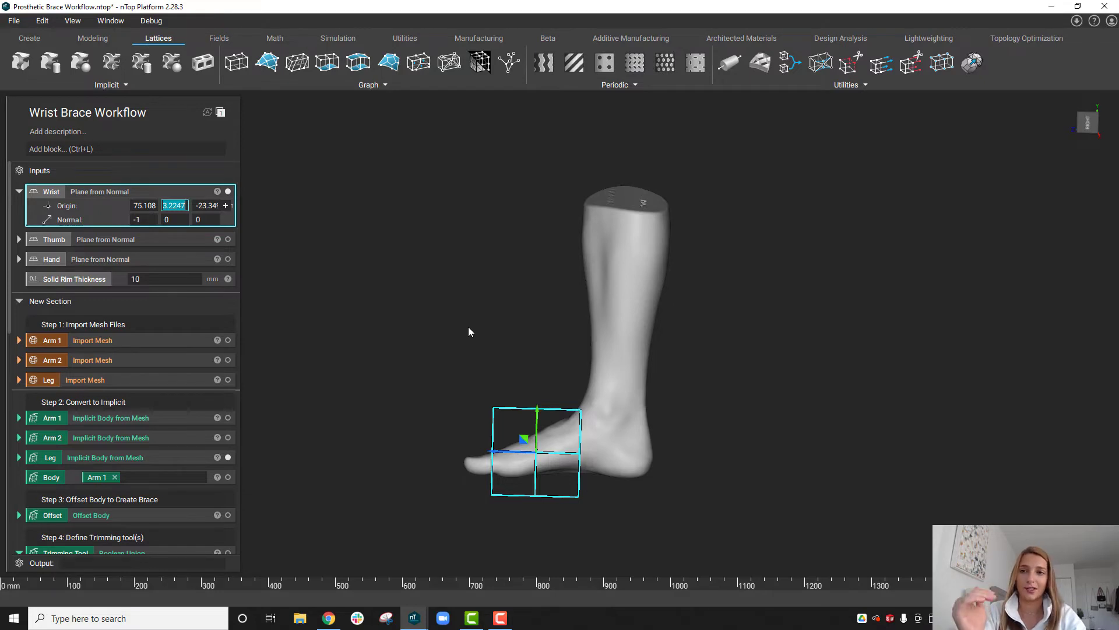
pyautogui.moveTo(558, 360); pyautogui.dragTo(490, 360, button='right')
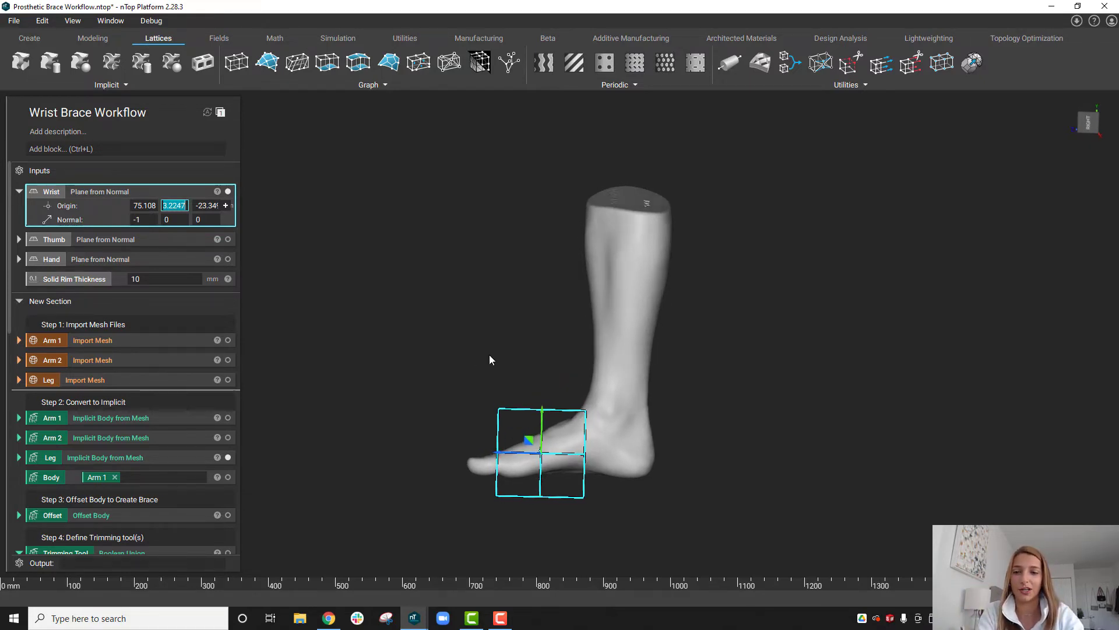
# Step: Flip the Wrist plane normal to 0, -1 and move the plane up to the calf
pyautogui.doubleClick(140, 220)
pyautogui.write('0')
pyautogui.press('Tab')
pyautogui.write('1')
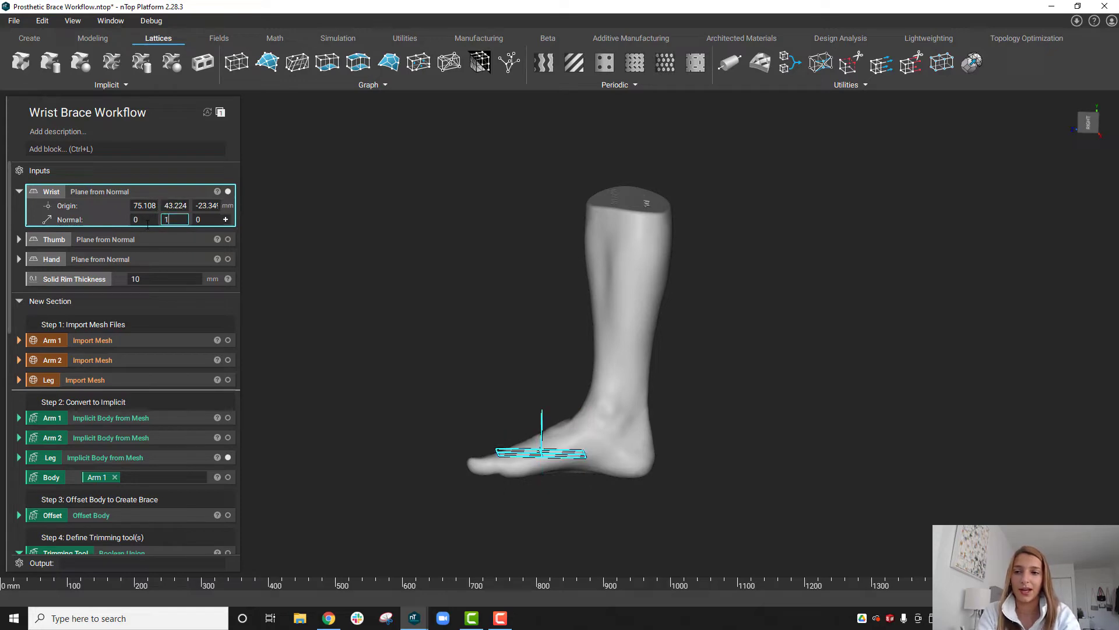
pyautogui.press('BackSpace')
pyautogui.write('-1')
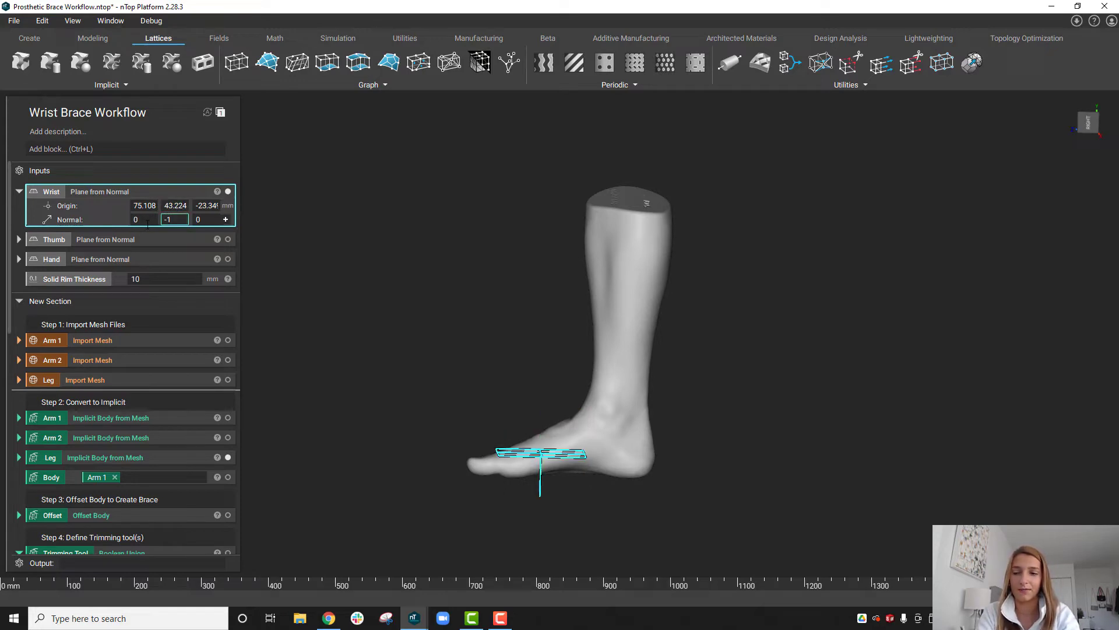
pyautogui.press('Tab')
pyautogui.doubleClick(175, 205)
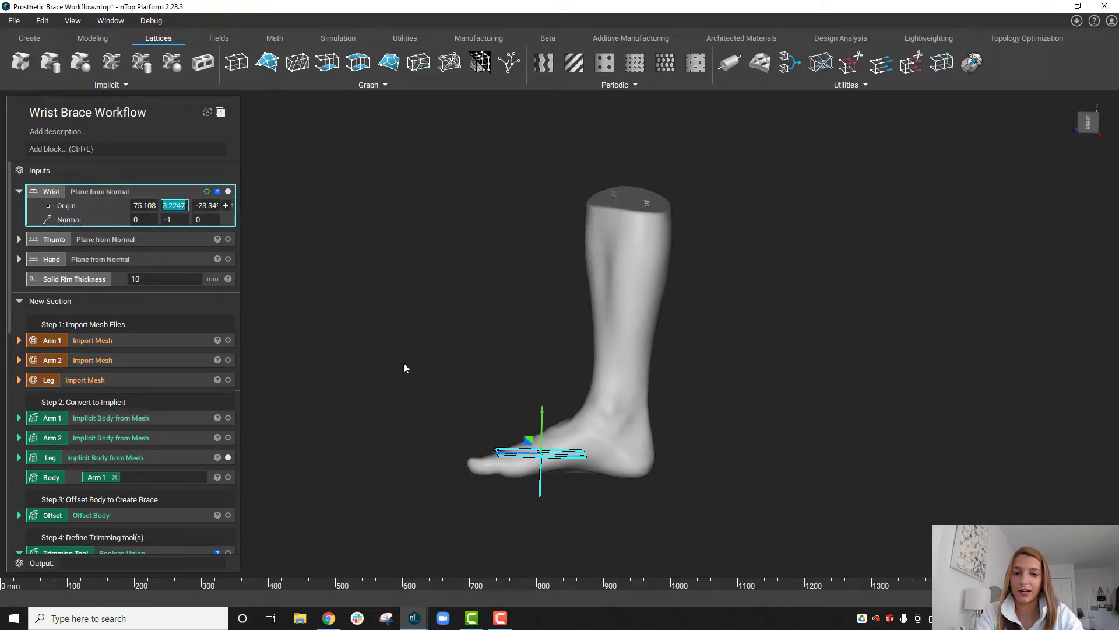
pyautogui.click(1088, 126)
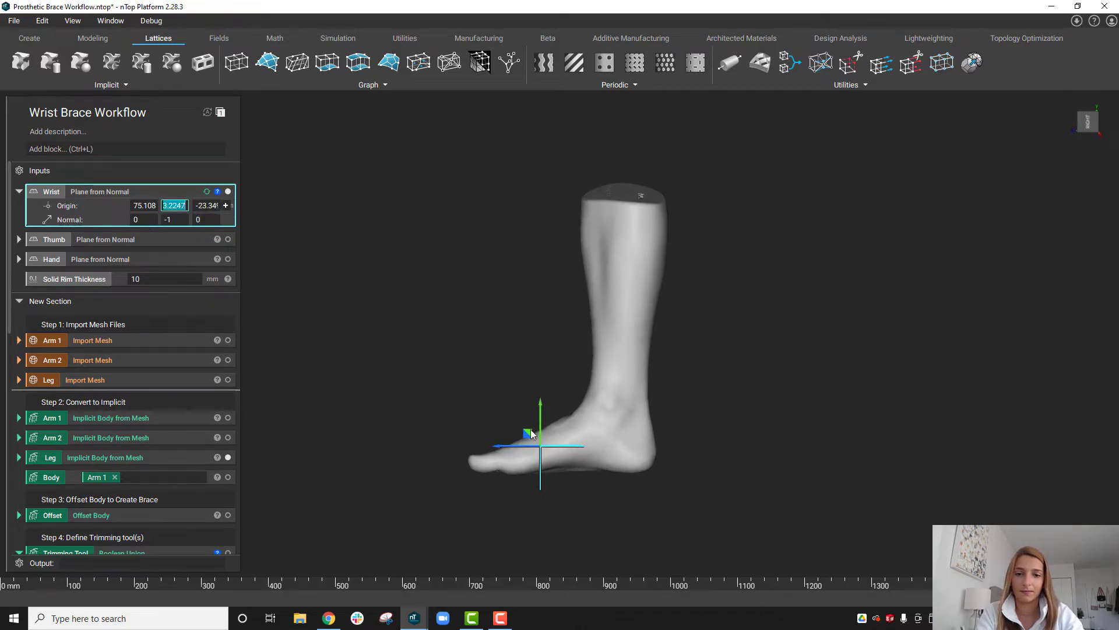
pyautogui.moveTo(530, 430); pyautogui.dragTo(615, 240)
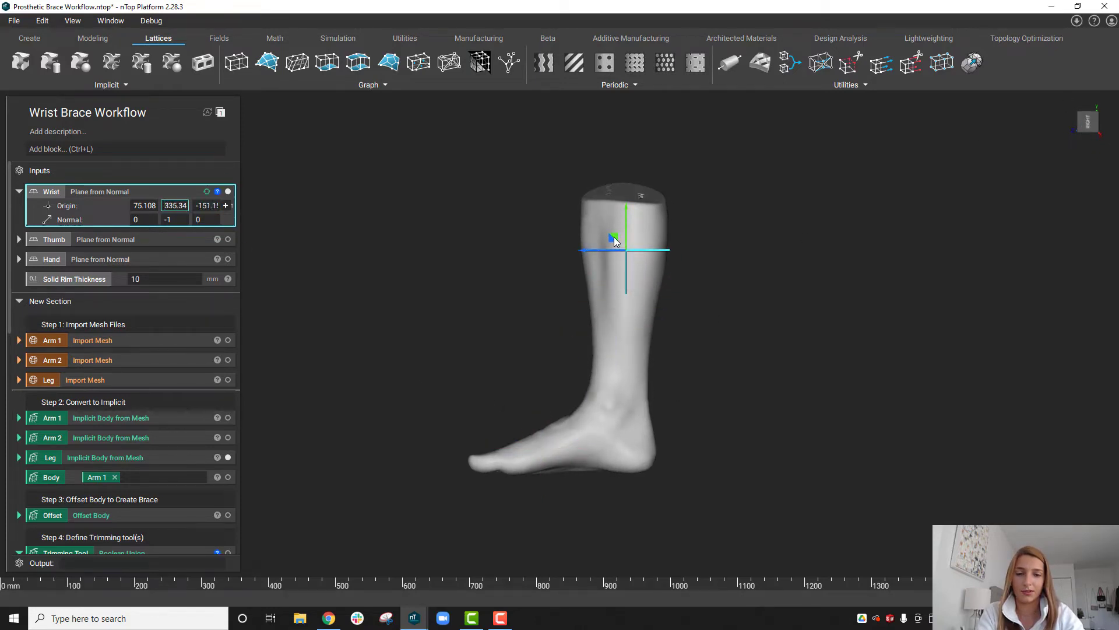
pyautogui.moveTo(467, 350); pyautogui.dragTo(490, 366, button='right')
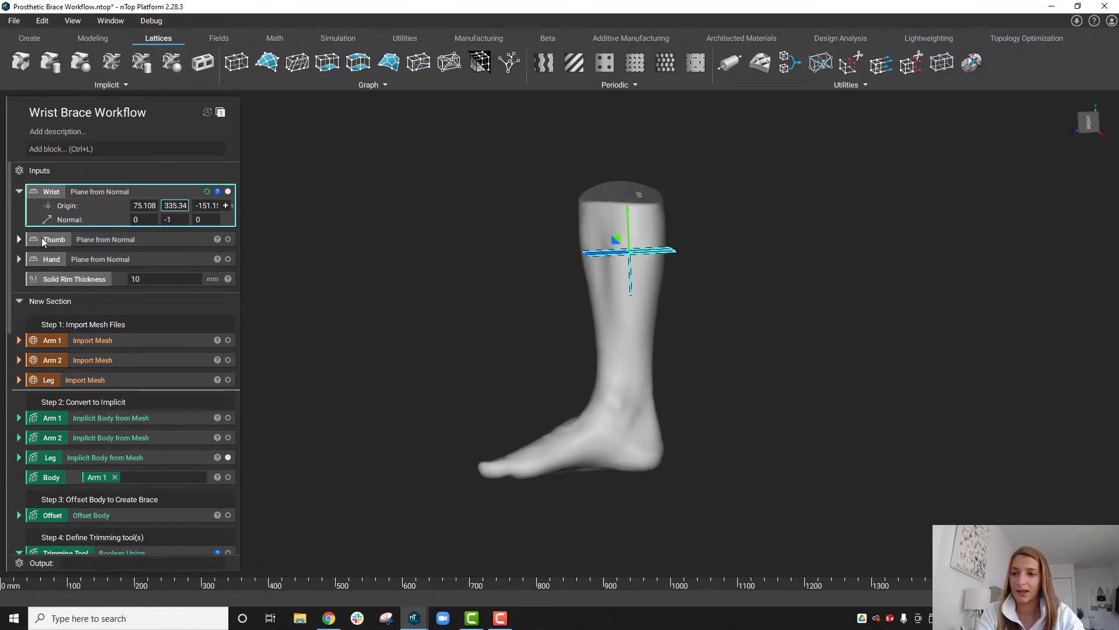
# Step: Set the Thumb plane normal to 0, 0, -1 and position it across the front of the foot
pyautogui.click(19, 239)
pyautogui.click(175, 253)
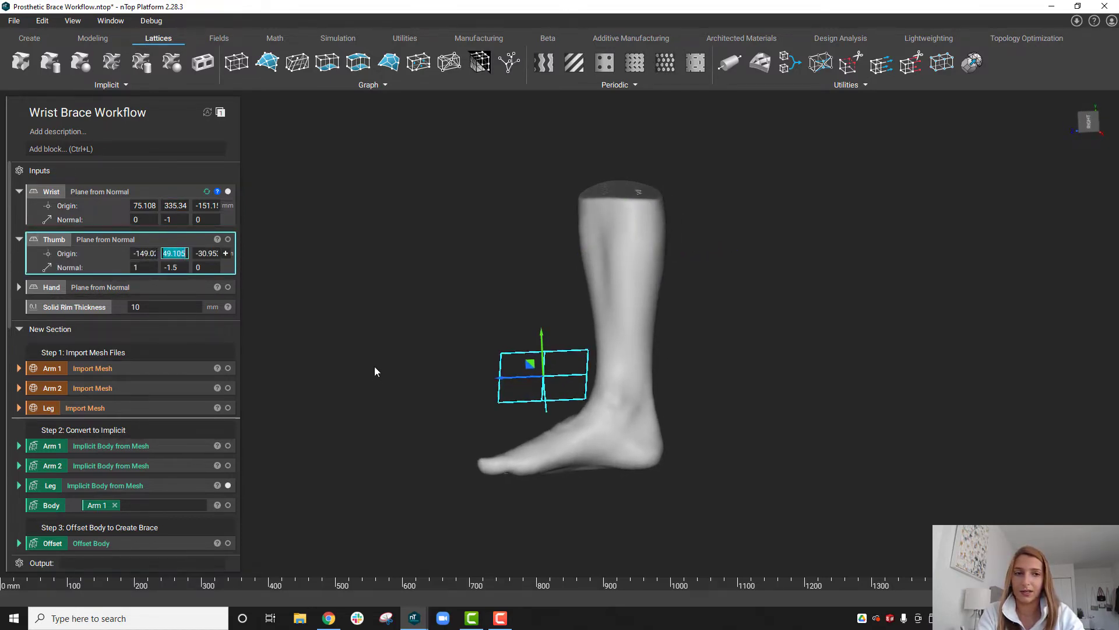
pyautogui.click(1088, 124)
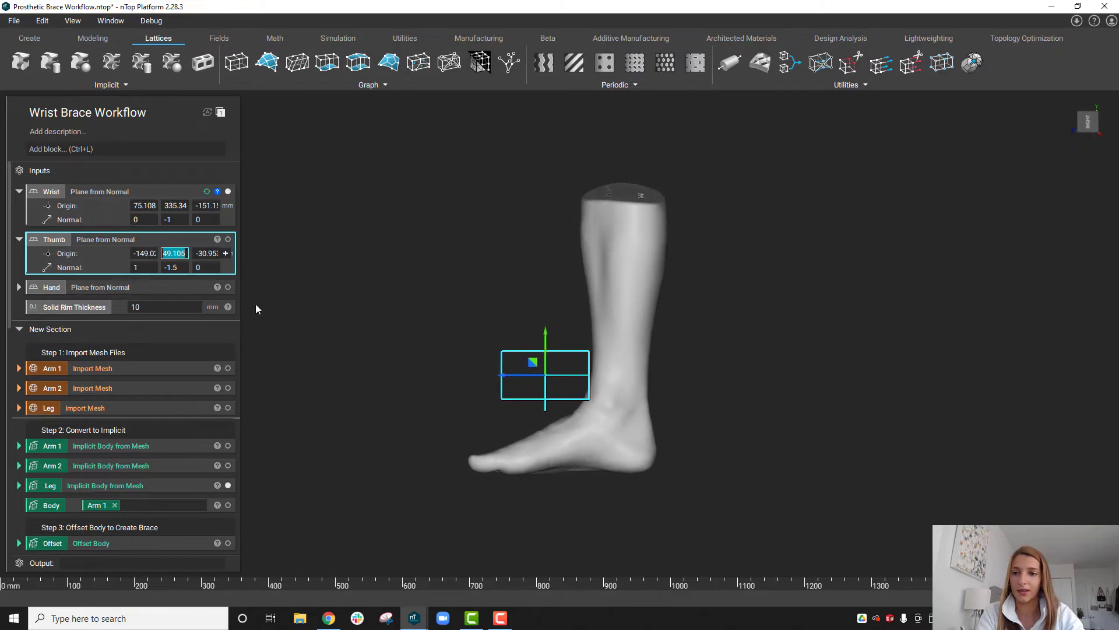
pyautogui.click(149, 267)
pyautogui.write('0')
pyautogui.press('Tab')
pyautogui.write('0')
pyautogui.press('Tab')
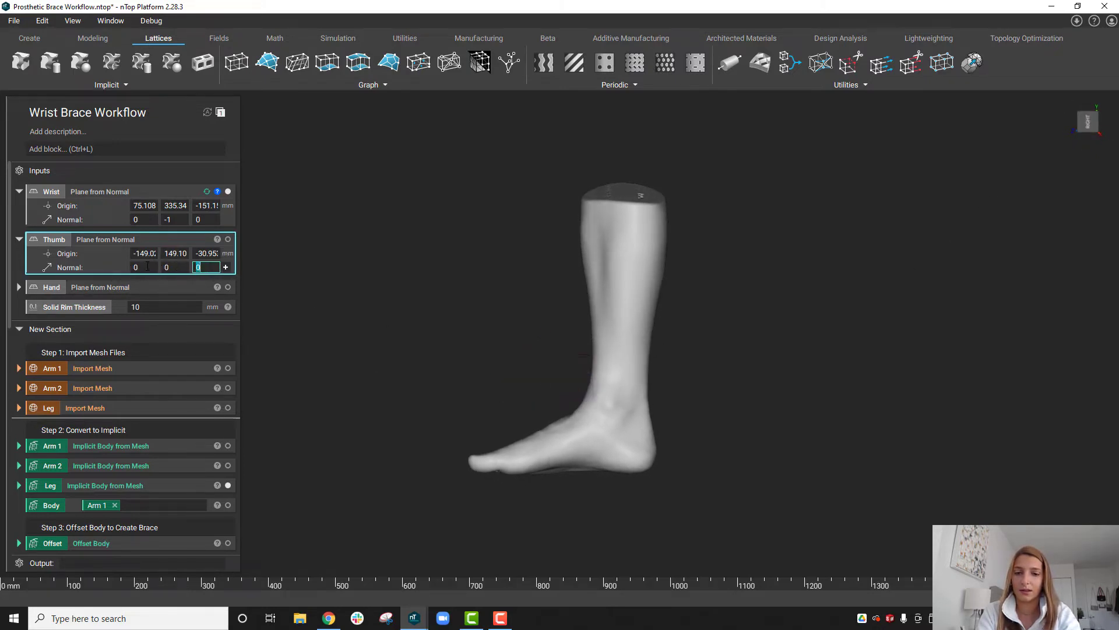
pyautogui.write('-1')
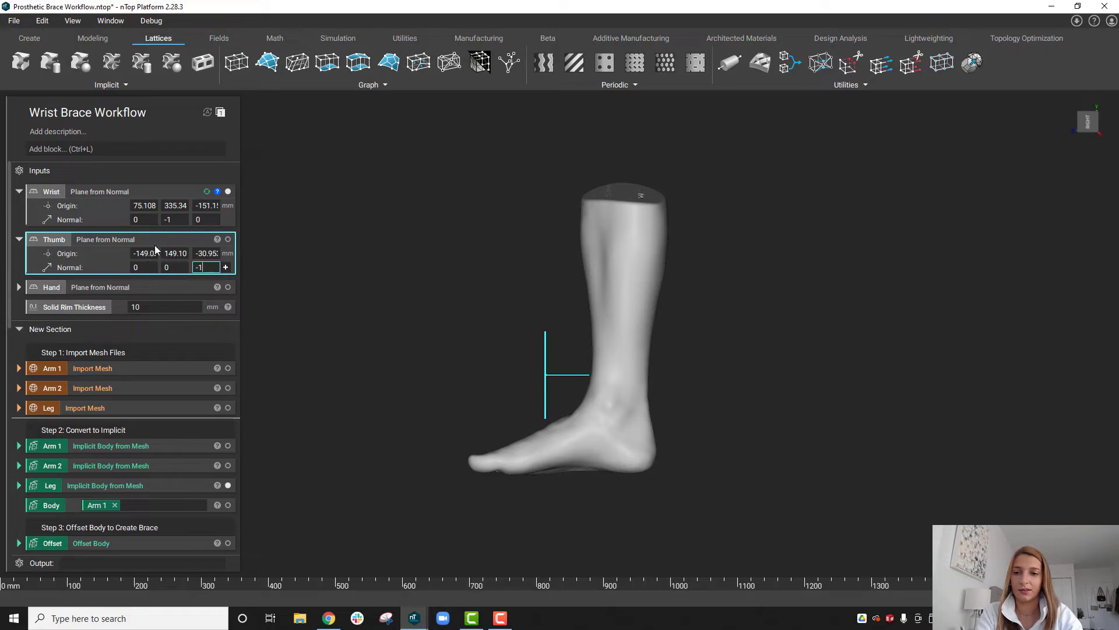
pyautogui.click(175, 253)
pyautogui.moveTo(530, 369); pyautogui.dragTo(515, 446)
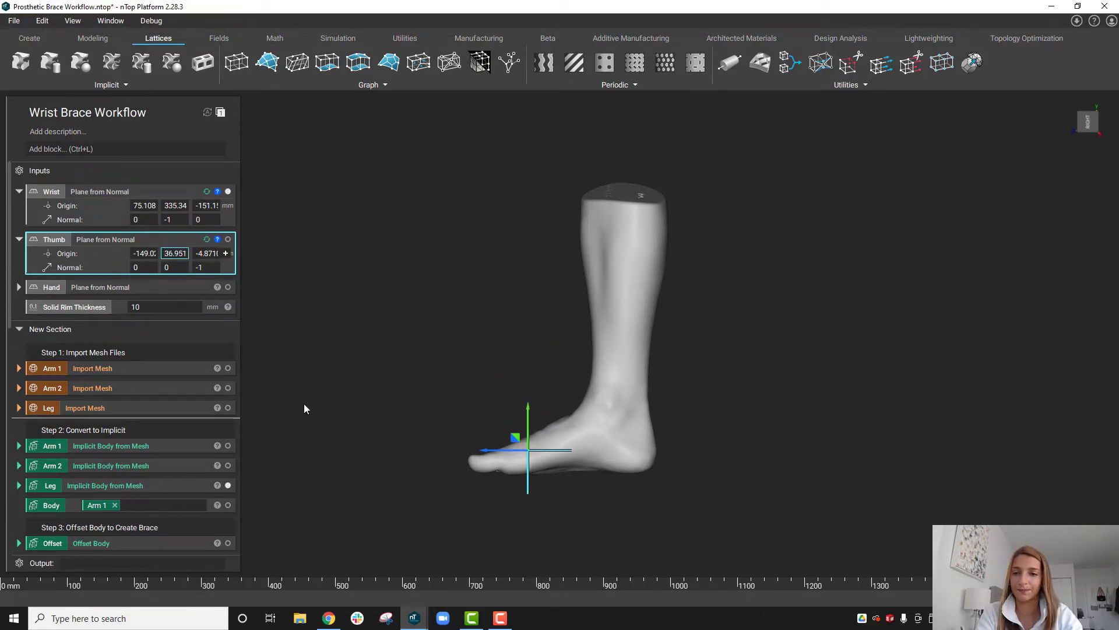
pyautogui.moveTo(202, 401)
pyautogui.mouseDown()
pyautogui.moveTo(155, 294)
pyautogui.moveTo(37, 261)
pyautogui.mouseUp()
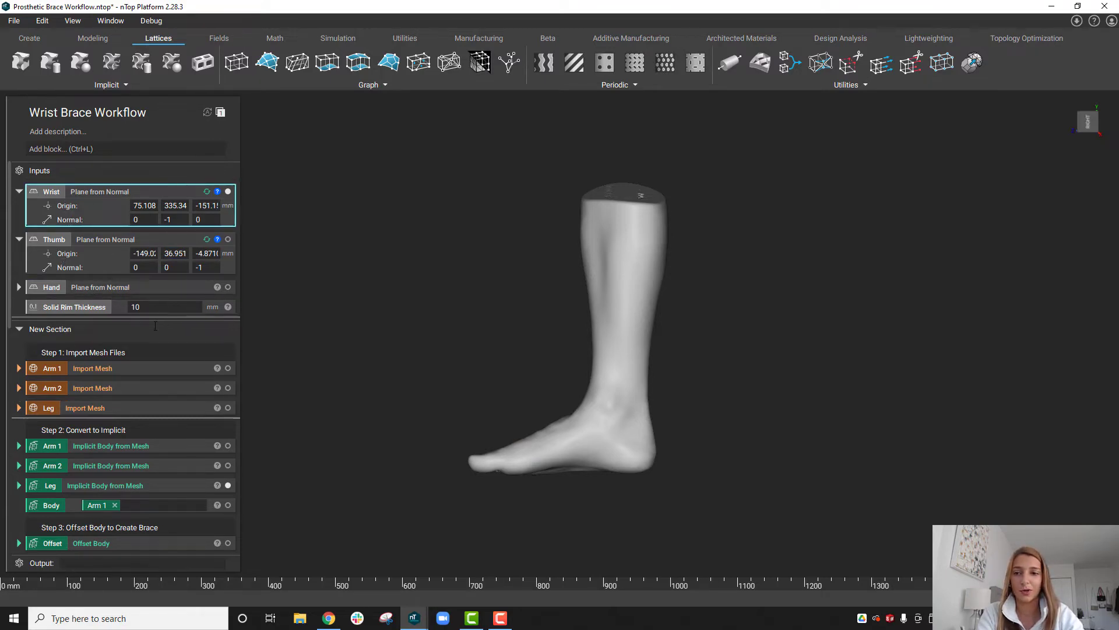
# Step: Put the Leg block into the Body input in place of Arm 1
pyautogui.scroll(-3, 156, 359)
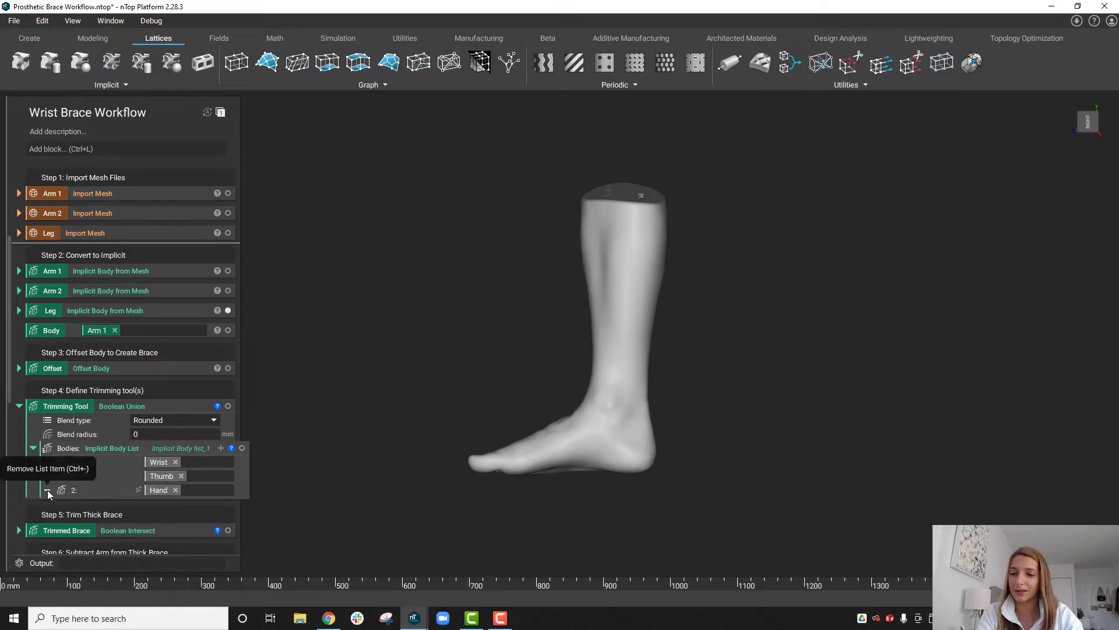
pyautogui.scroll(3, 51, 296)
pyautogui.scroll(-4, 97, 412)
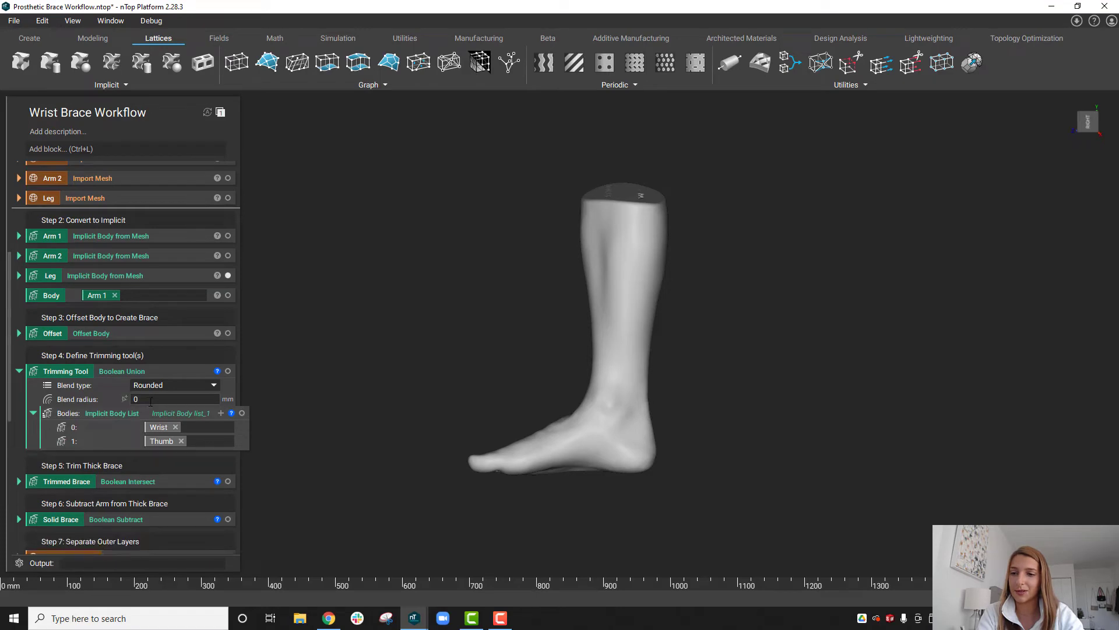
pyautogui.scroll(3, 153, 386)
pyautogui.scroll(-1, 79, 432)
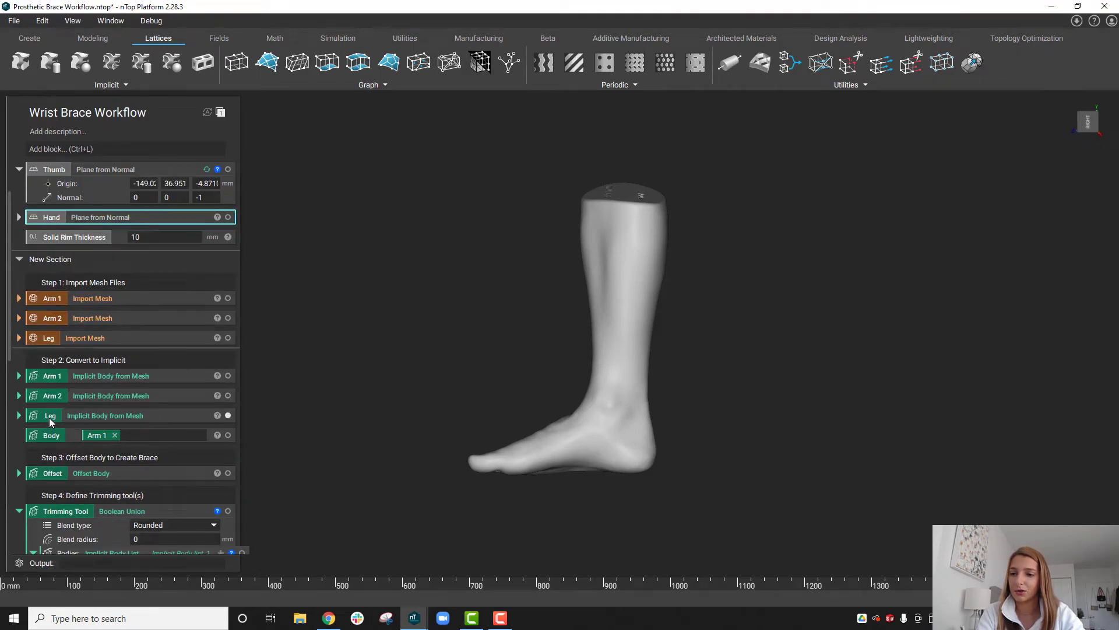
pyautogui.moveTo(49, 418); pyautogui.dragTo(133, 433)
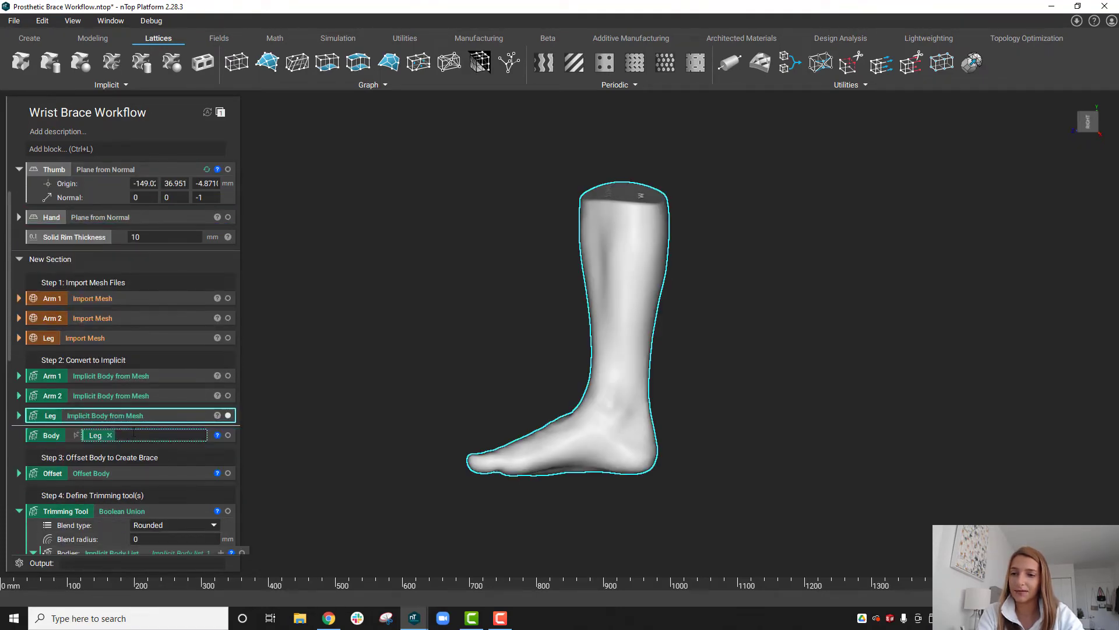
pyautogui.scroll(2, 133, 433)
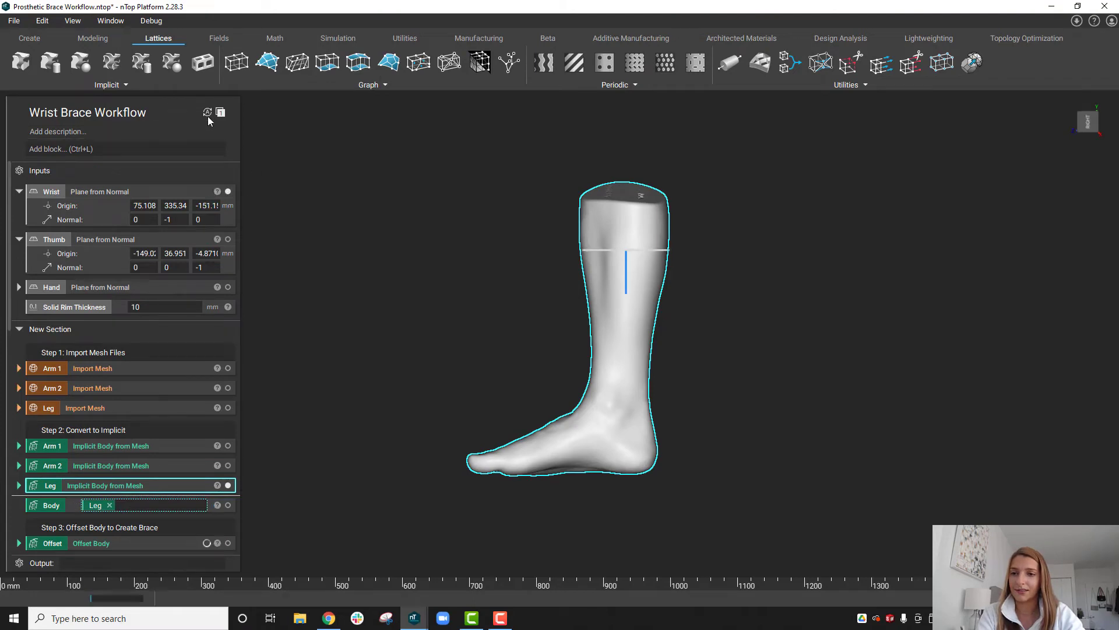
pyautogui.click(320, 468)
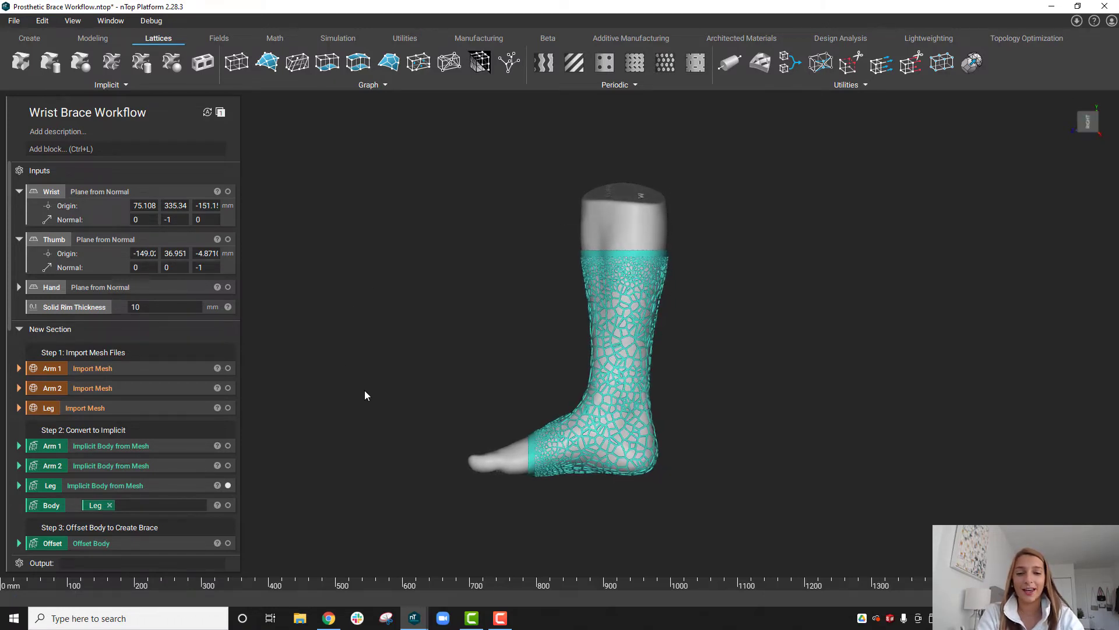
# Step: Orbit around the regenerated leg brace to inspect the foot and the top opening
pyautogui.scroll(3, 492, 471)
pyautogui.moveTo(557, 460); pyautogui.dragTo(857, 380, button='right')
pyautogui.moveTo(400, 365); pyautogui.dragTo(360, 350, button='right')
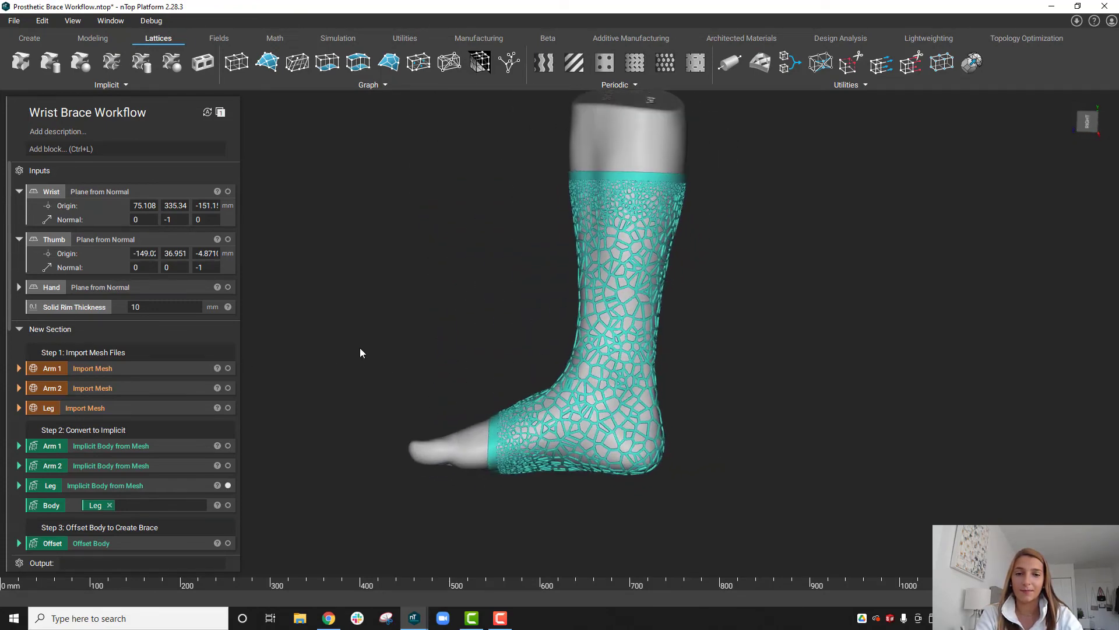
pyautogui.scroll(2, 576, 411)
pyautogui.scroll(1, 583, 350)
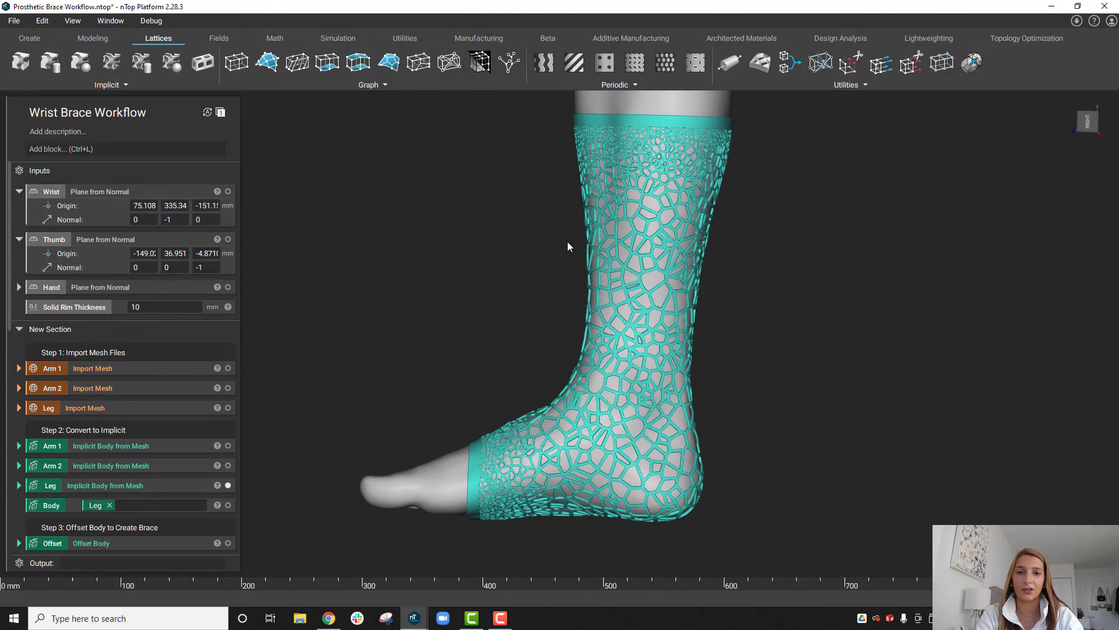
pyautogui.moveTo(568, 243); pyautogui.dragTo(651, 411, button='right')
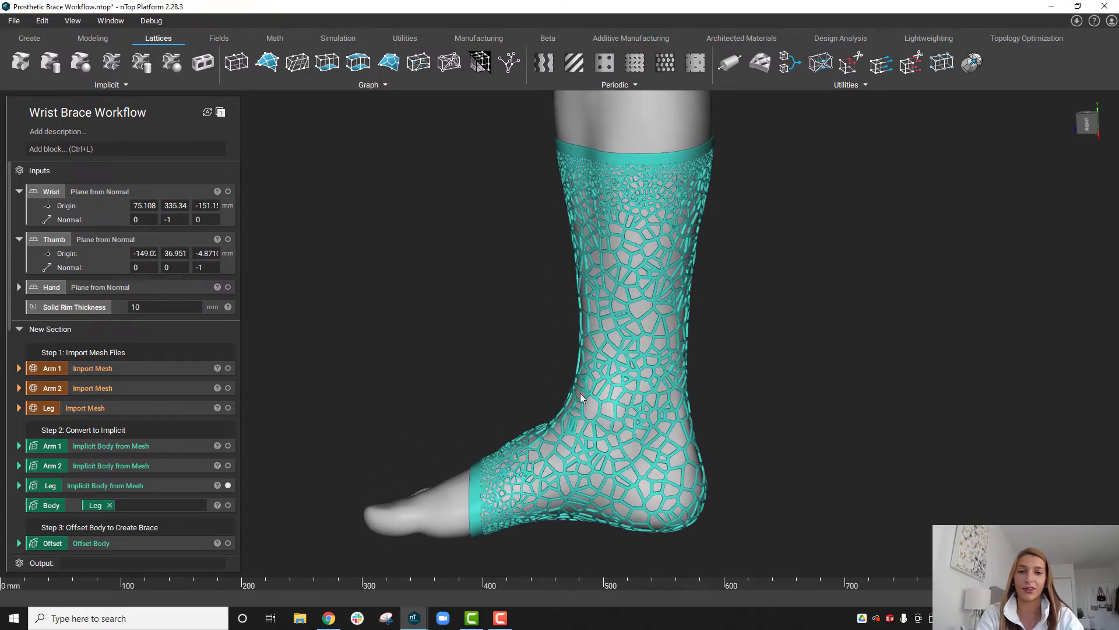
pyautogui.moveTo(617, 366); pyautogui.dragTo(635, 580, button='right')
# Step: Check the offset body's 2 mm Distance, then return to an upright side view
pyautogui.scroll(-3, 120, 507)
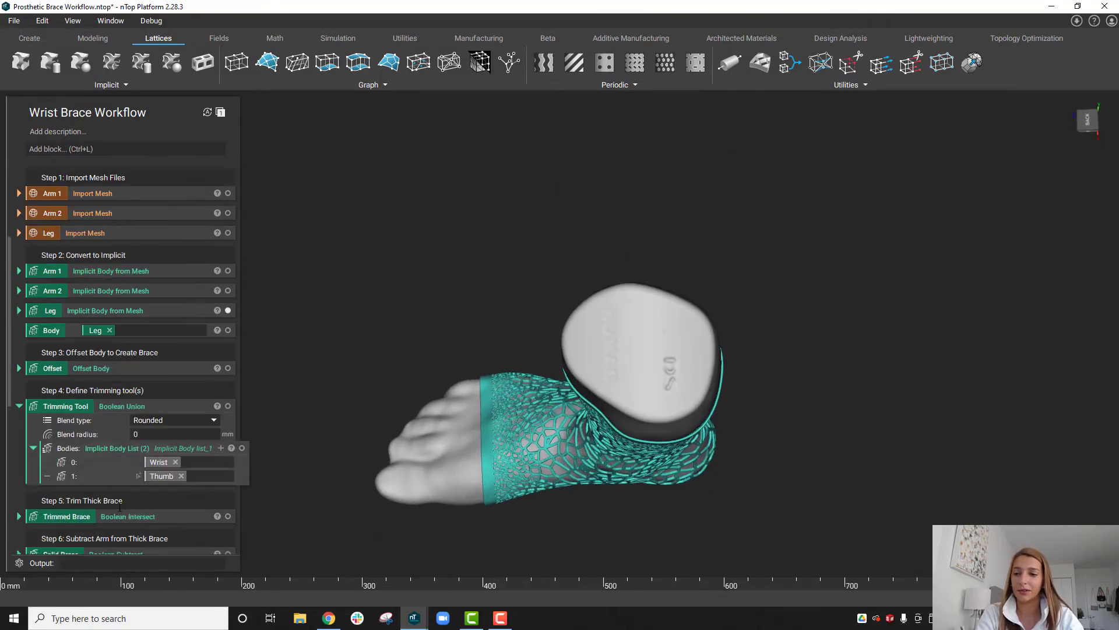
pyautogui.click(19, 368)
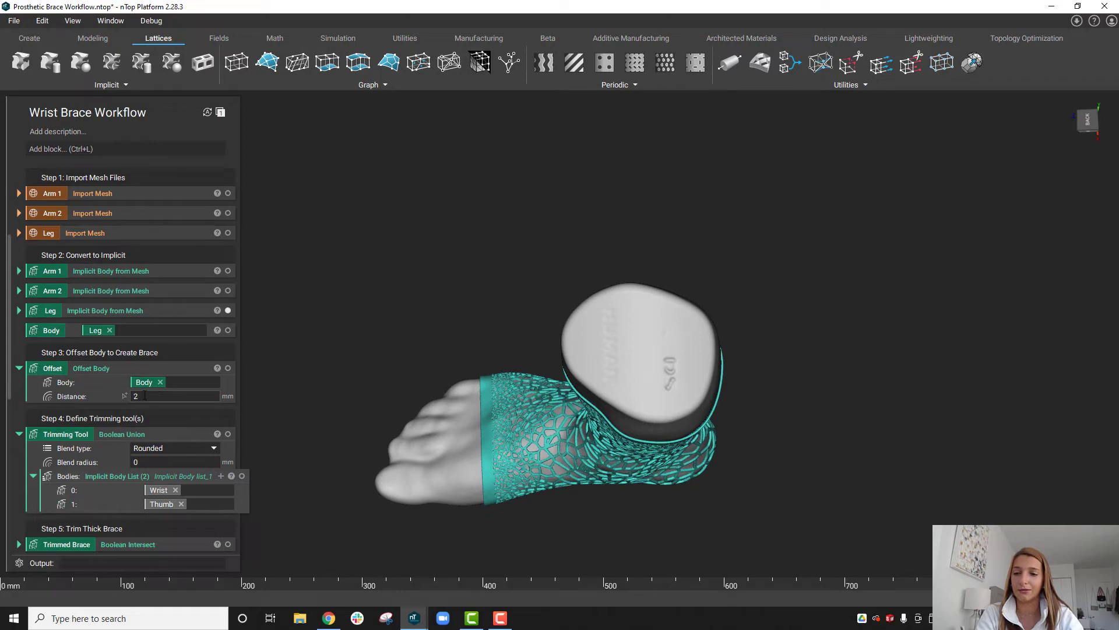
pyautogui.click(19, 367)
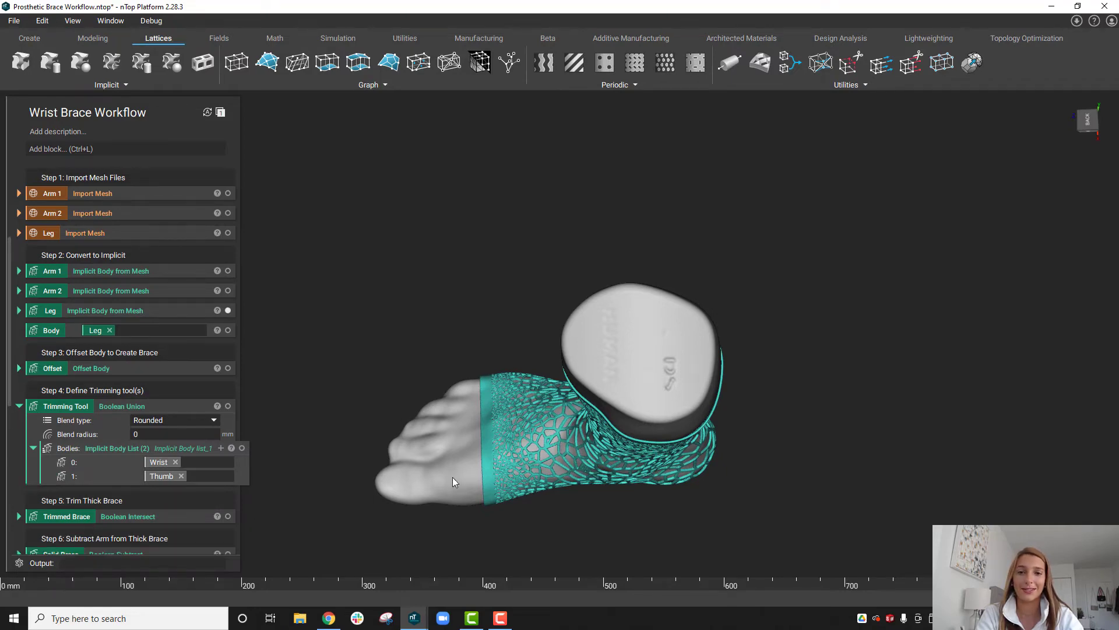
pyautogui.moveTo(452, 477); pyautogui.dragTo(618, 233, button='right')
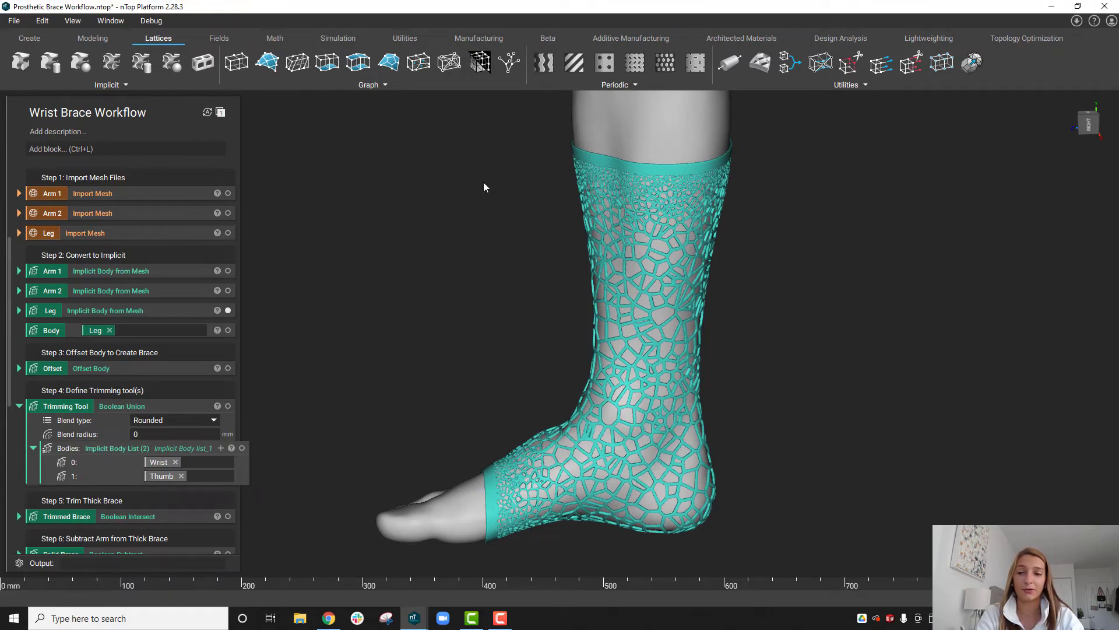
# Step: Change Solid Rim Thickness to 30 mm
pyautogui.scroll(5, 152, 303)
pyautogui.click(160, 307)
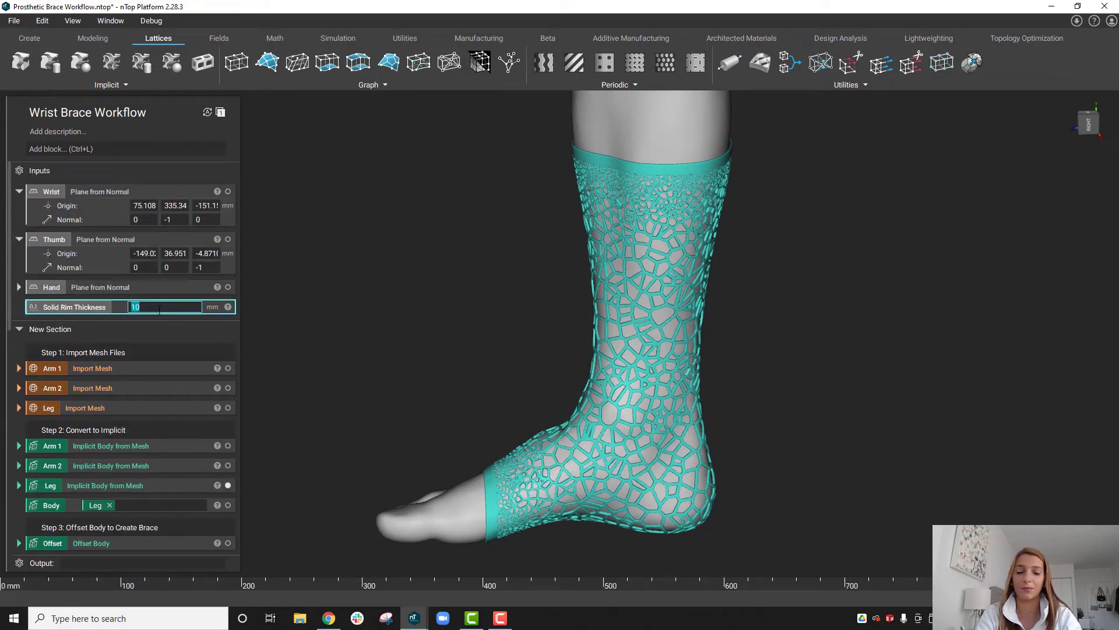
pyautogui.write('30')
pyautogui.press('Return')
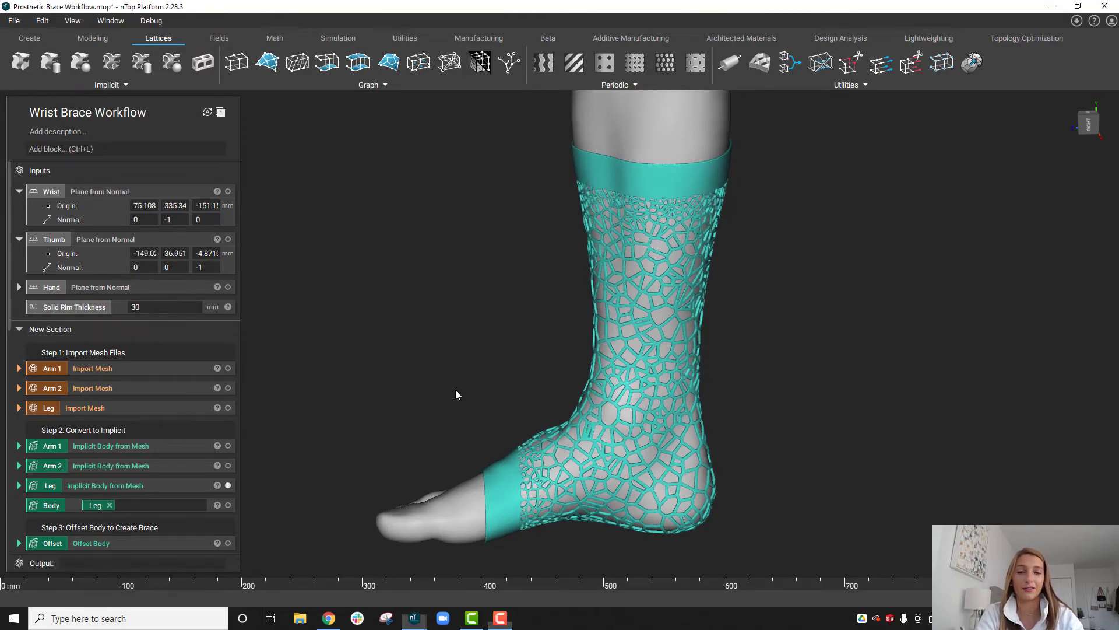
pyautogui.moveTo(457, 393); pyautogui.dragTo(477, 410, button='right')
pyautogui.moveTo(382, 390); pyautogui.dragTo(553, 376, button='right')
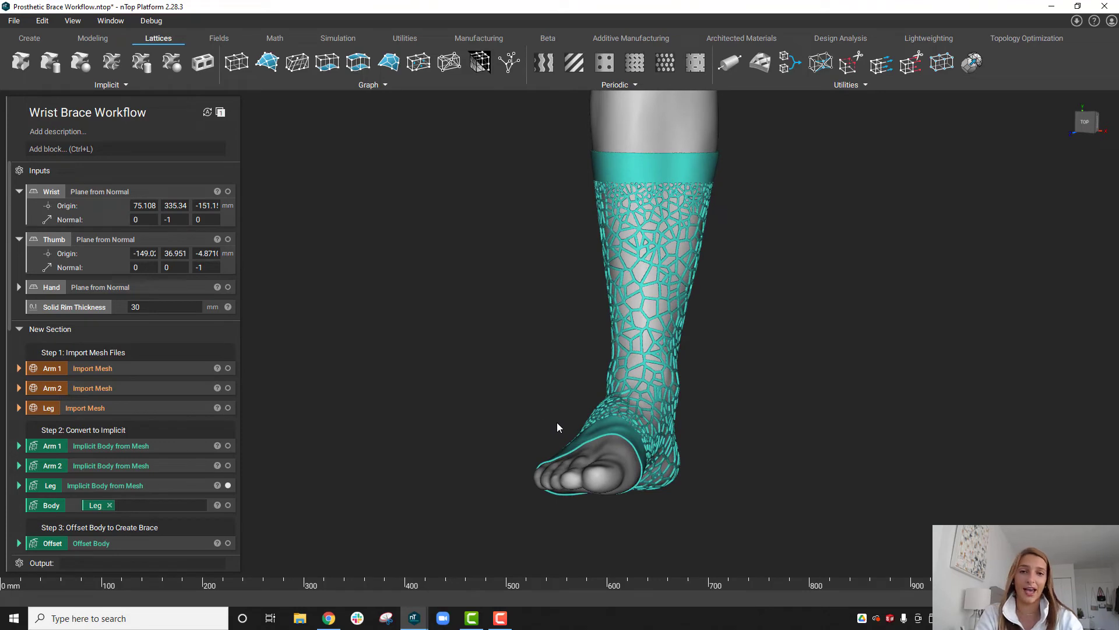
pyautogui.moveTo(750, 411); pyautogui.dragTo(501, 411, button='right')
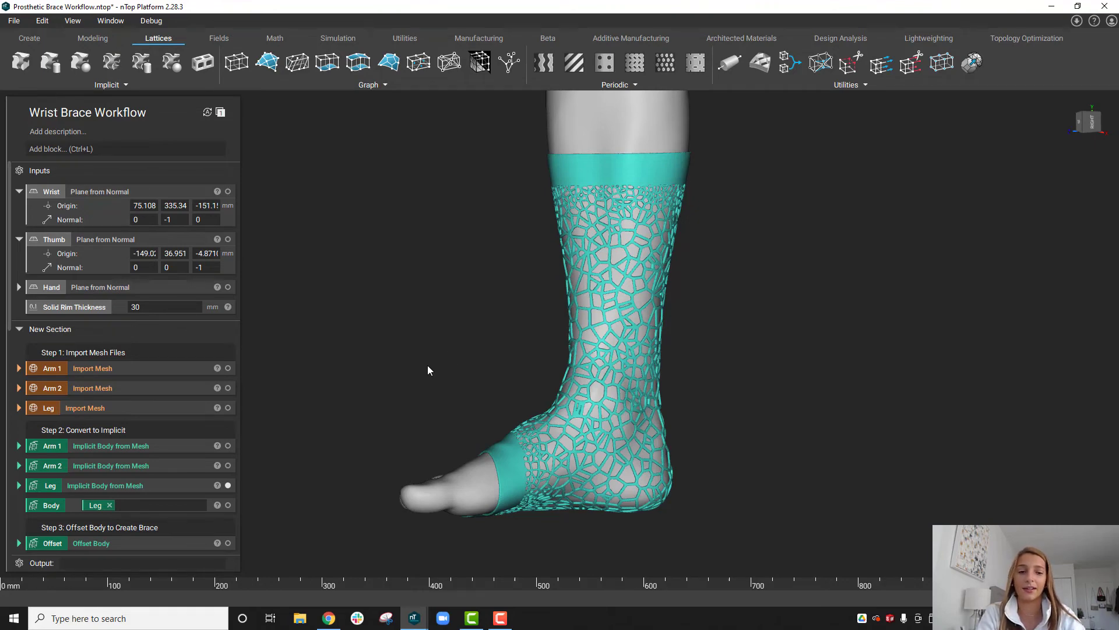
pyautogui.moveTo(501, 354); pyautogui.dragTo(433, 348, button='right')
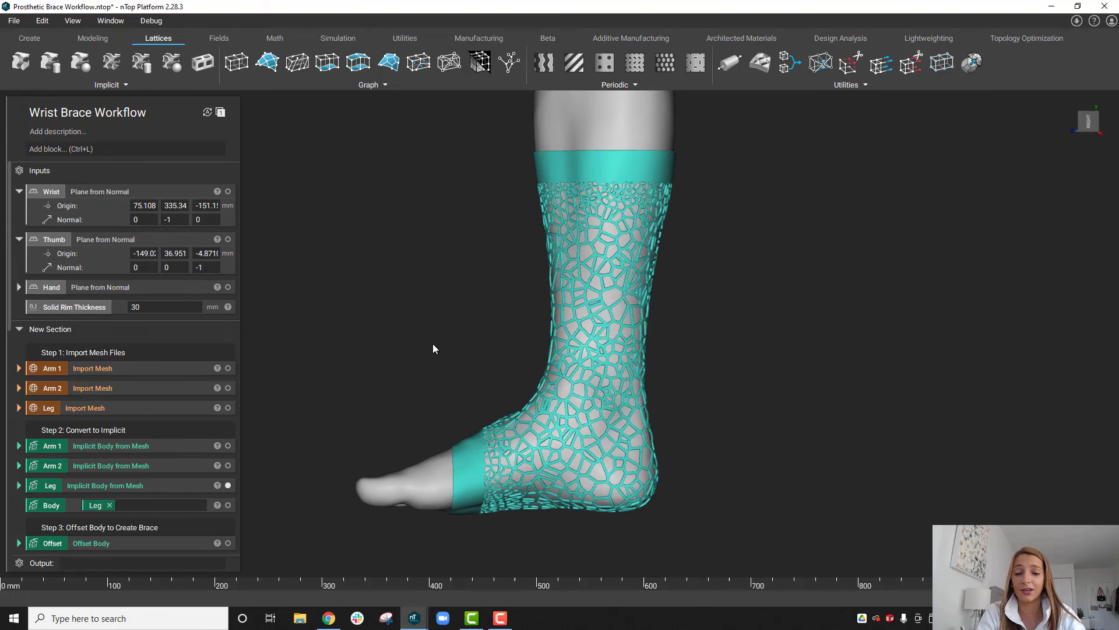
pyautogui.moveTo(409, 350); pyautogui.dragTo(689, 367, button='right')
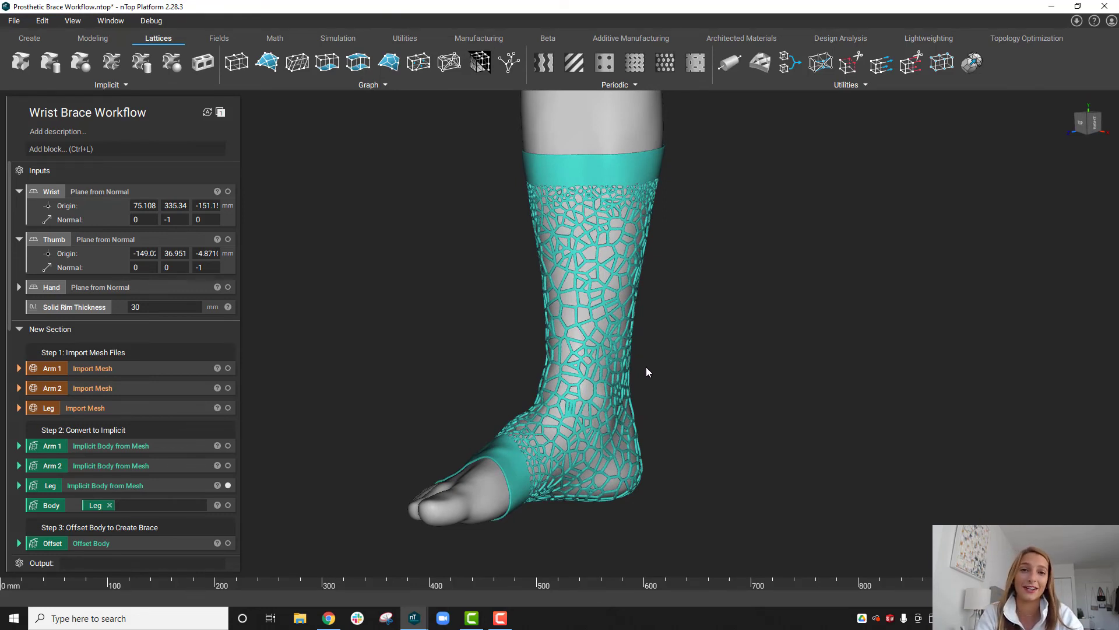
pyautogui.scroll(2, 646, 367)
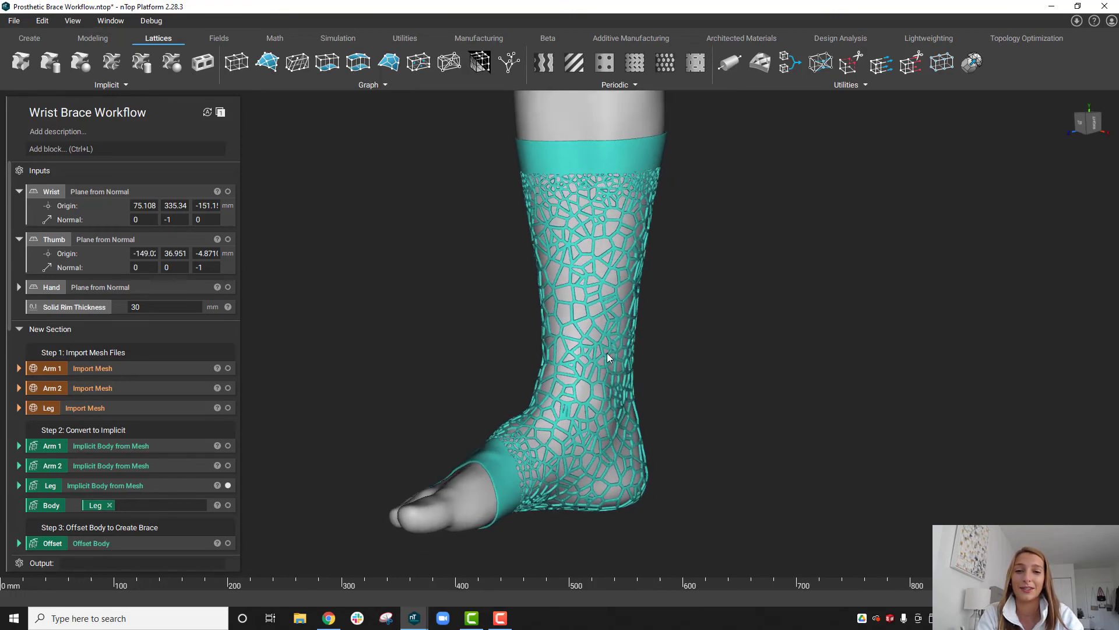
pyautogui.moveTo(607, 357); pyautogui.dragTo(587, 399, button='right')
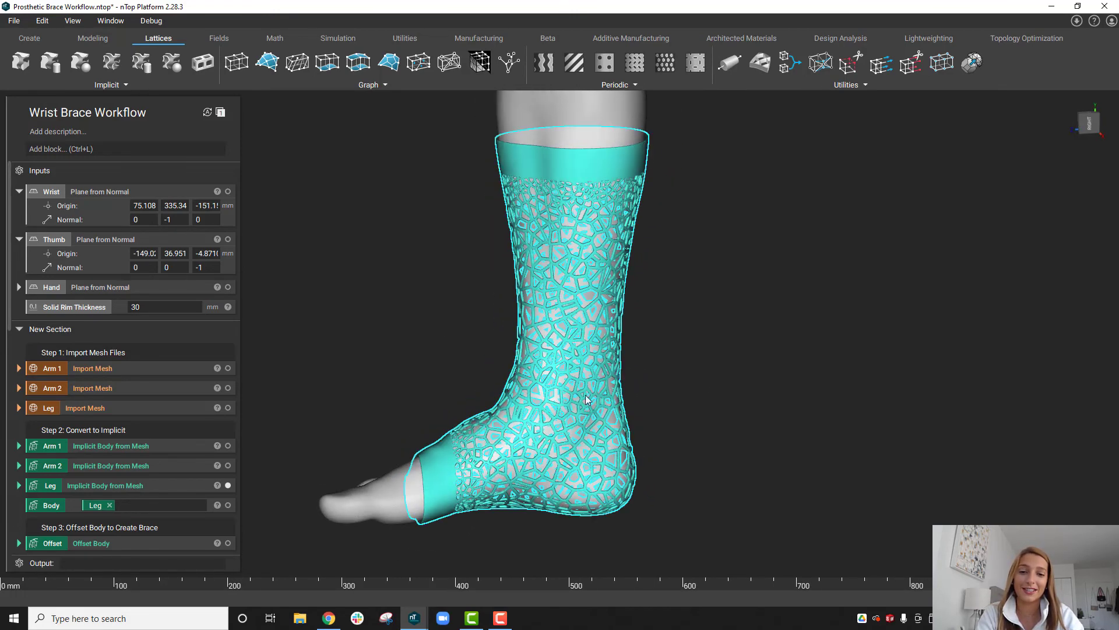
pyautogui.scroll(2, 657, 401)
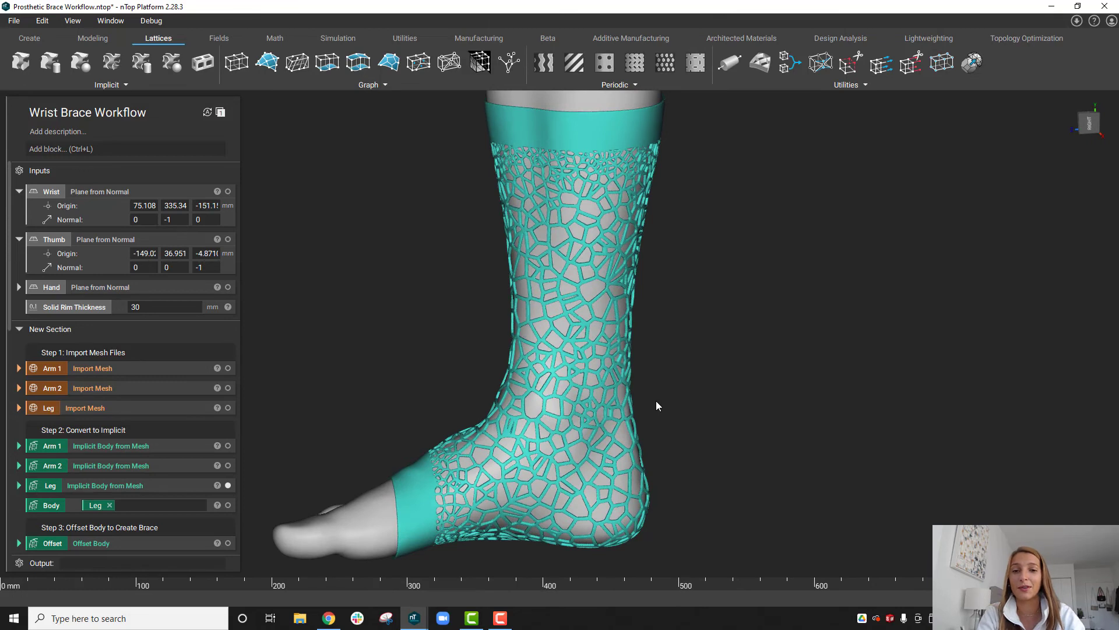
pyautogui.scroll(-2, 656, 401)
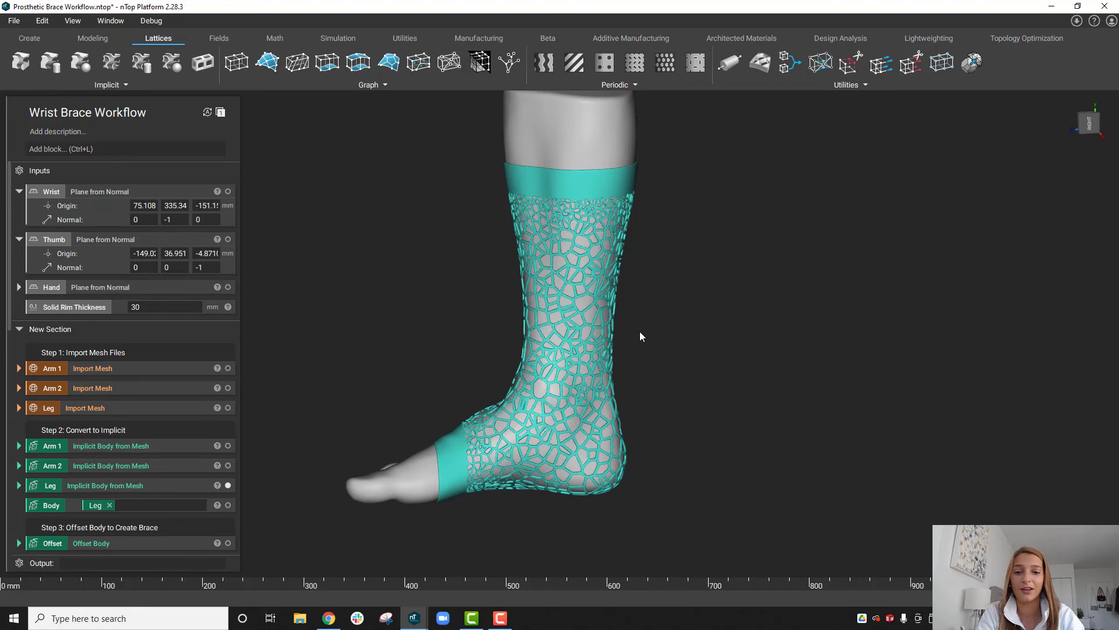
pyautogui.moveTo(639, 333); pyautogui.dragTo(736, 347, button='right')
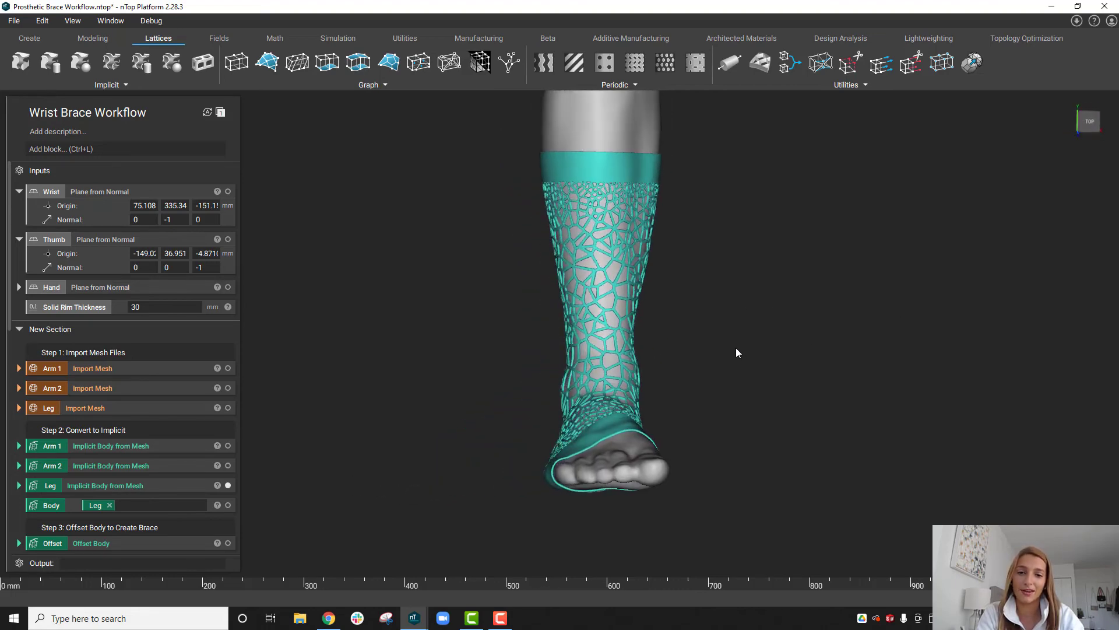
pyautogui.moveTo(668, 345); pyautogui.dragTo(898, 374, button='right')
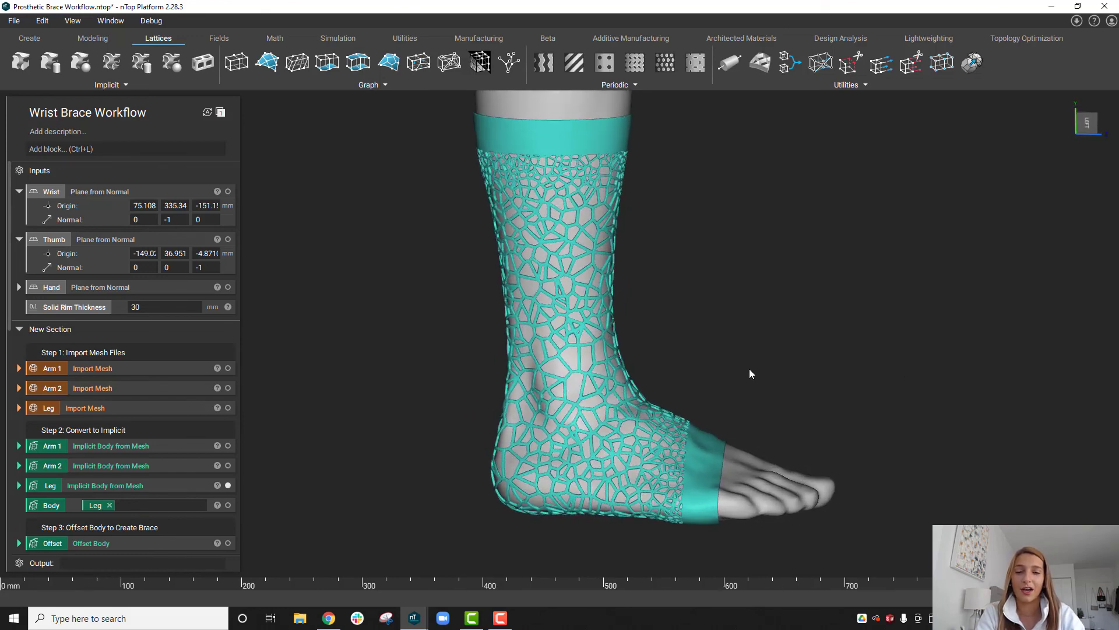
pyautogui.scroll(2, 750, 368)
pyautogui.moveTo(738, 382); pyautogui.dragTo(700, 388, button='right')
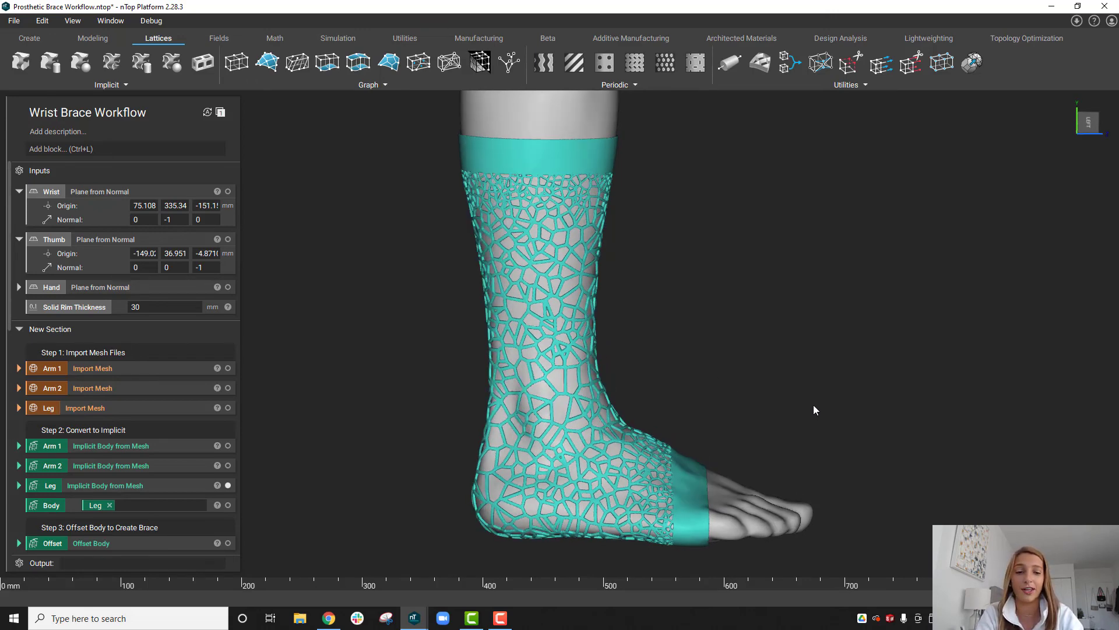
pyautogui.moveTo(814, 410); pyautogui.dragTo(367, 373, button='right')
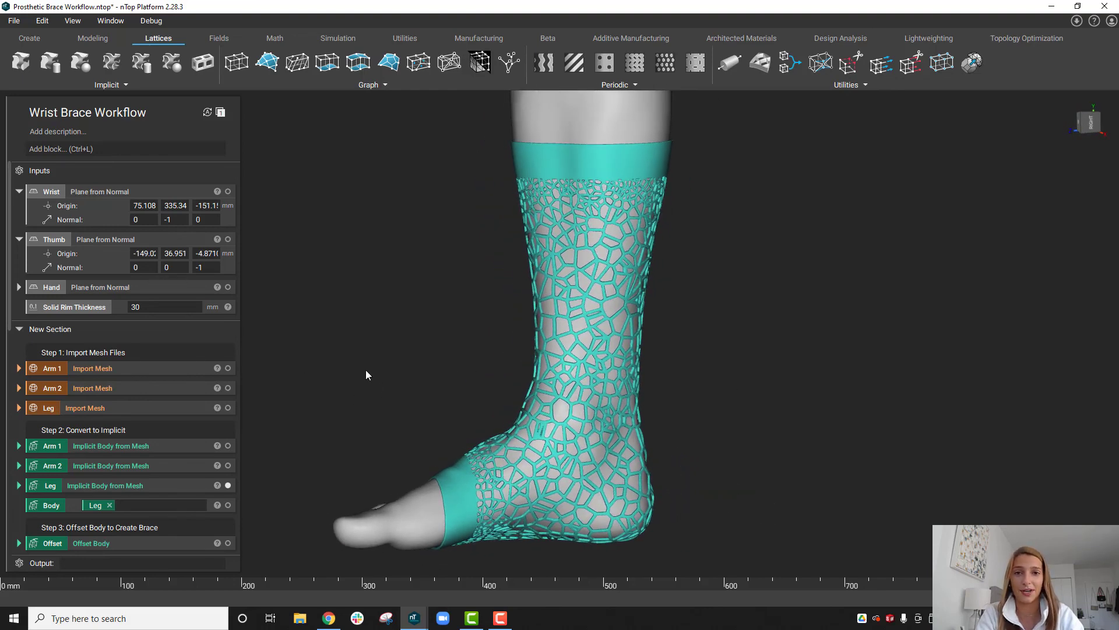
pyautogui.scroll(-2, 366, 375)
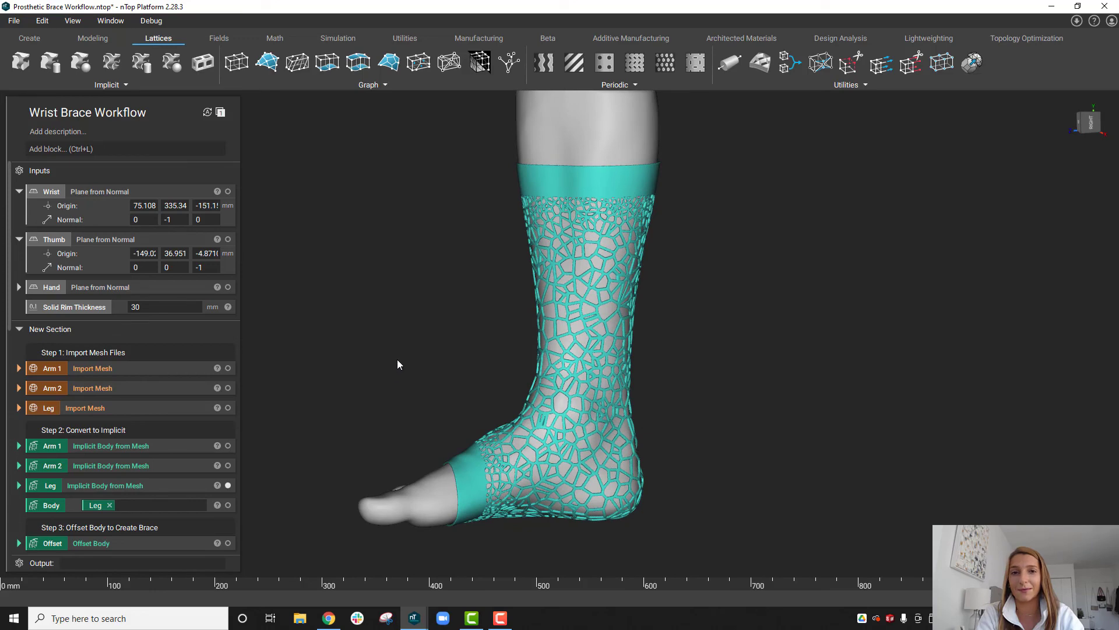
pyautogui.moveTo(393, 355)
pyautogui.mouseDown(button='right')
pyautogui.moveTo(457, 361)
pyautogui.moveTo(400, 368)
pyautogui.mouseUp(button='right')
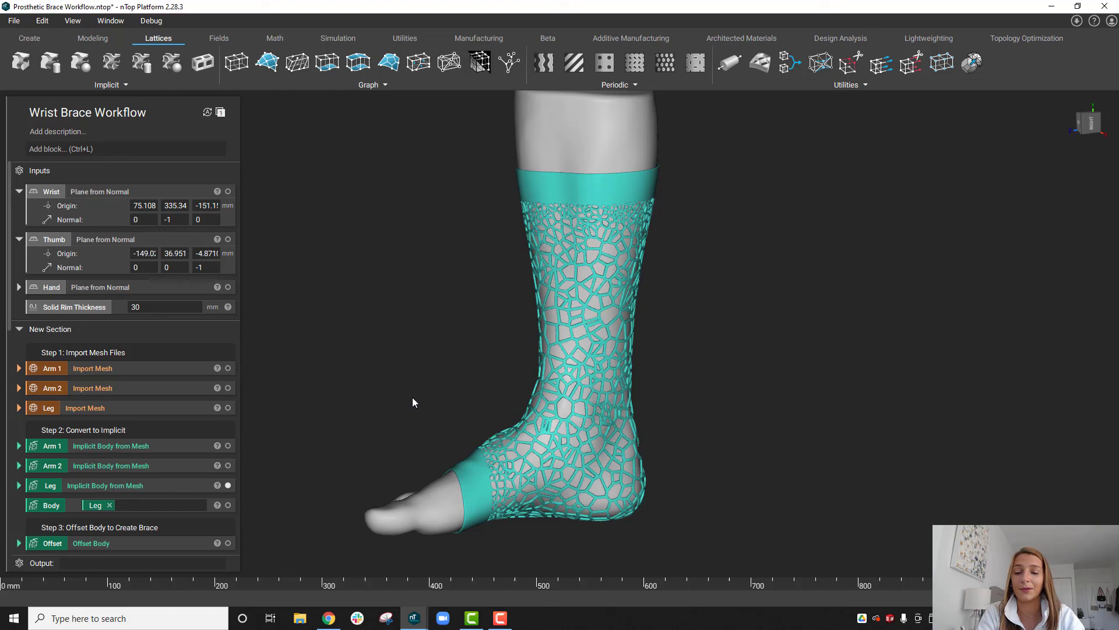
pyautogui.moveTo(411, 399); pyautogui.dragTo(440, 367, button='right')
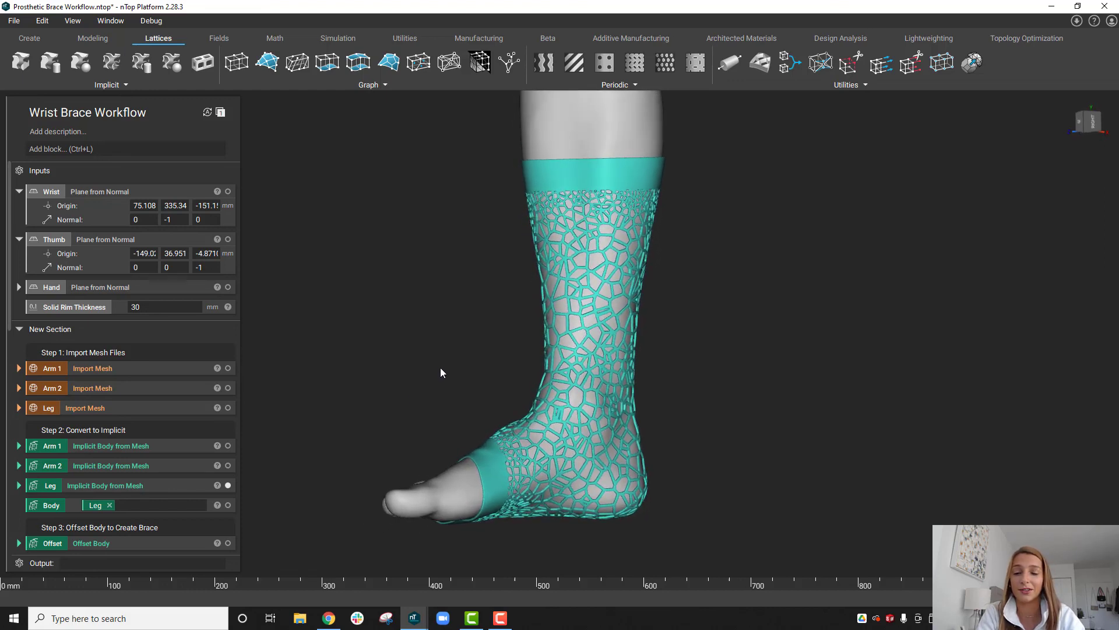